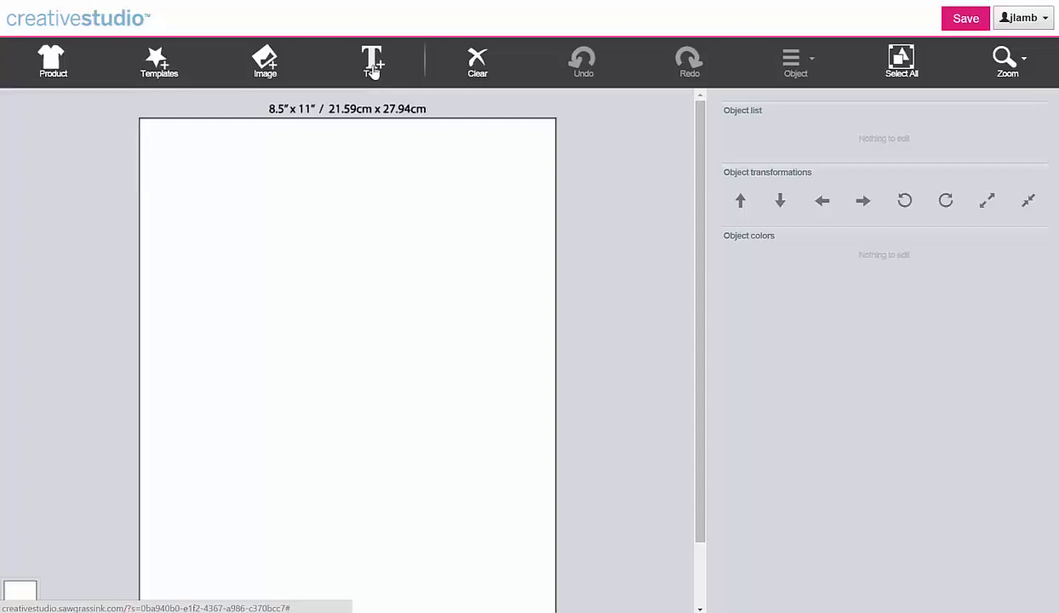
Step: Add a text object and change its wording from 'Sample text' to 'NEW TEXT'
{"action": "left_click", "coordinate": [373, 70]}
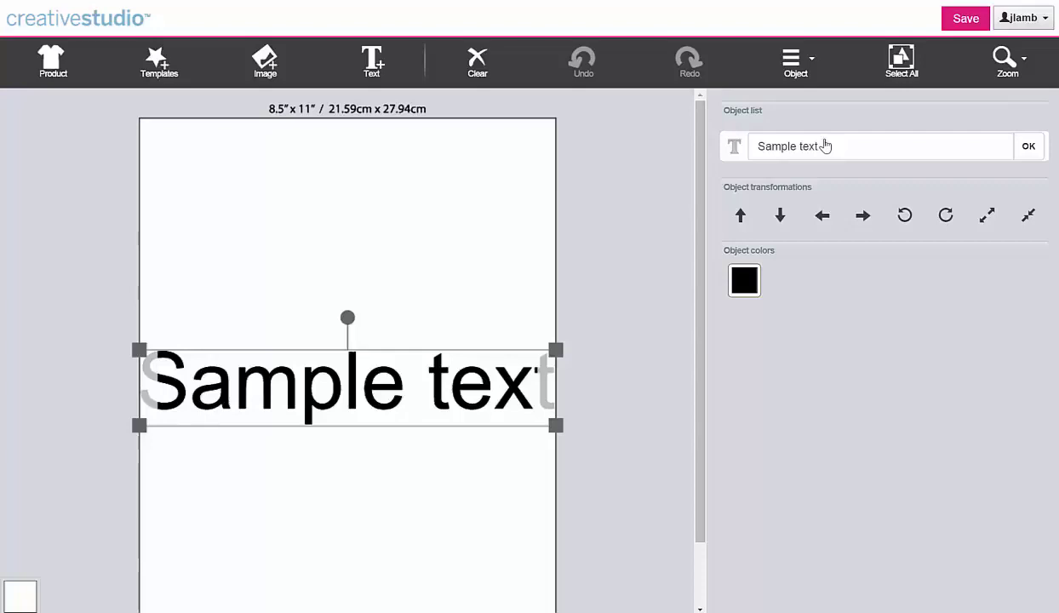
{"action": "left_click_drag", "start_coordinate": [825, 147], "coordinate": [752, 152]}
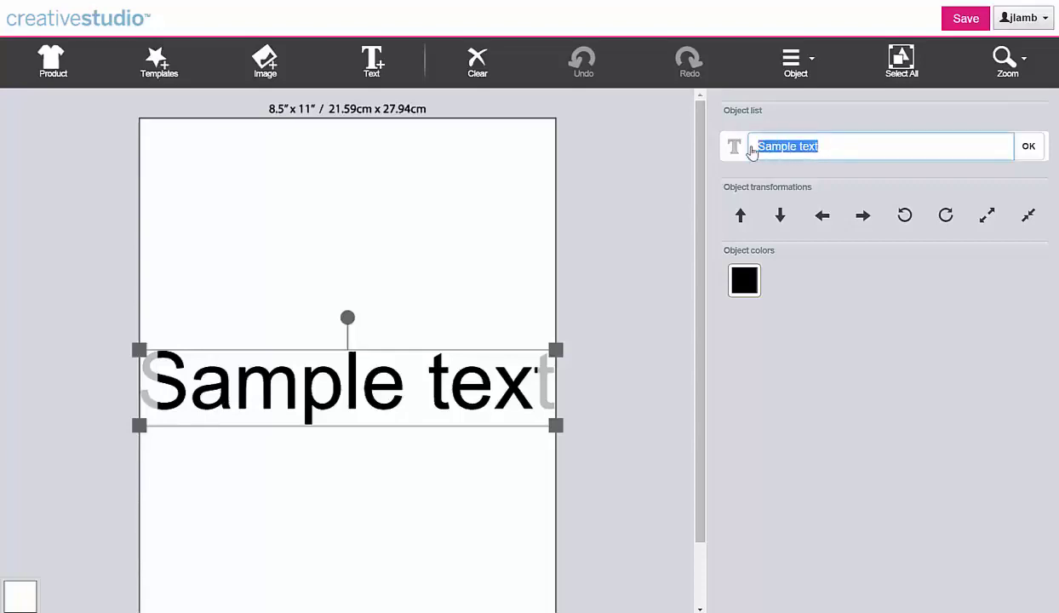
{"action": "type", "text": "NEW "}
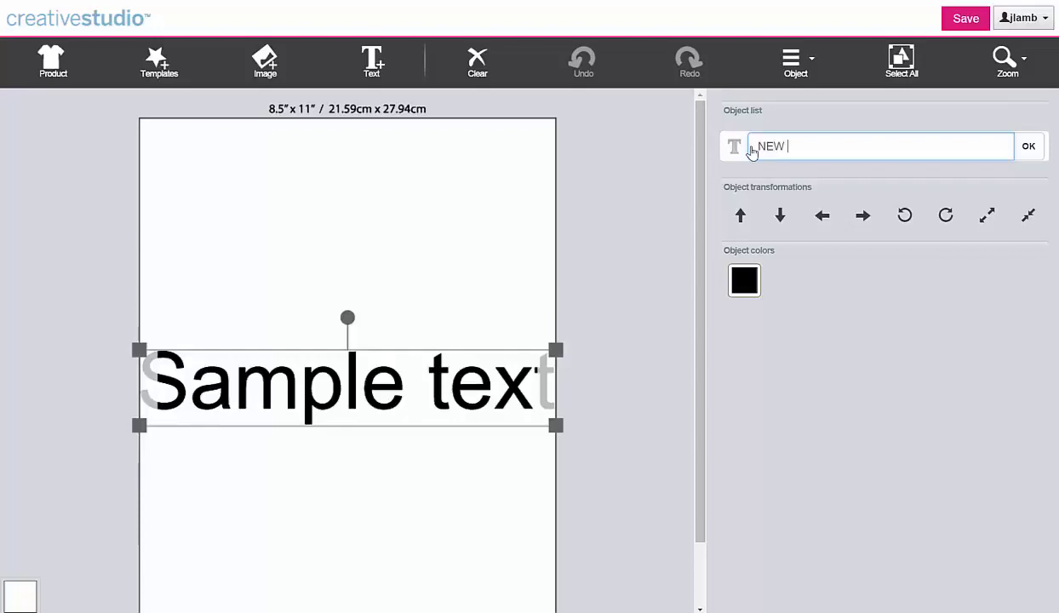
{"action": "type", "text": "TEXT"}
{"action": "left_click", "coordinate": [1029, 146]}
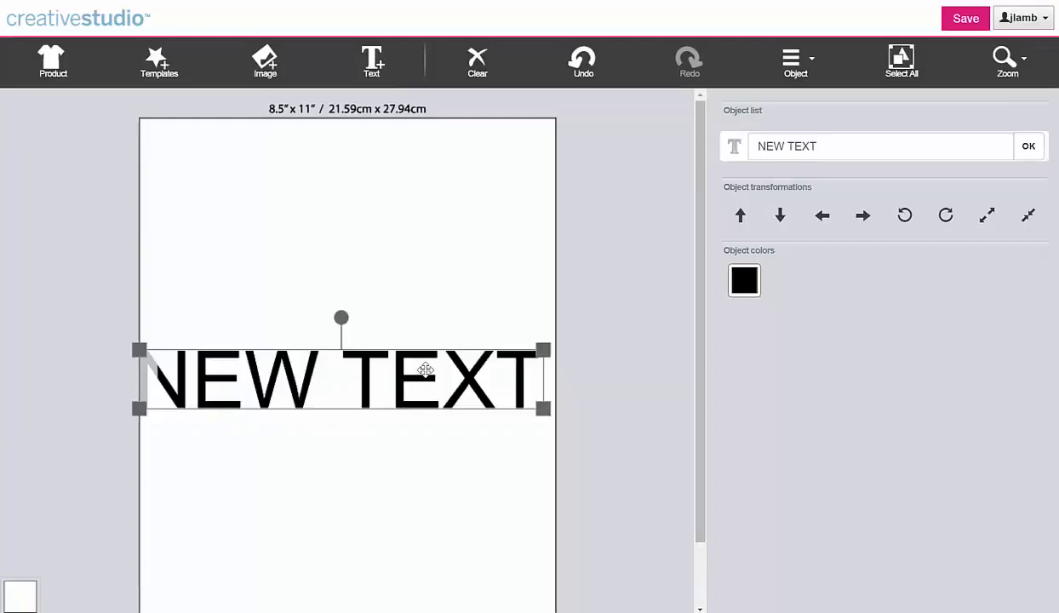
Step: Move NEW TEXT up, shrink it from the top-right handle, and tilt it slightly clockwise
{"action": "mouse_move", "coordinate": [407, 383]}
{"action": "left_mouse_down"}
{"action": "mouse_move", "coordinate": [408, 271]}
{"action": "mouse_move", "coordinate": [414, 360]}
{"action": "left_mouse_up"}
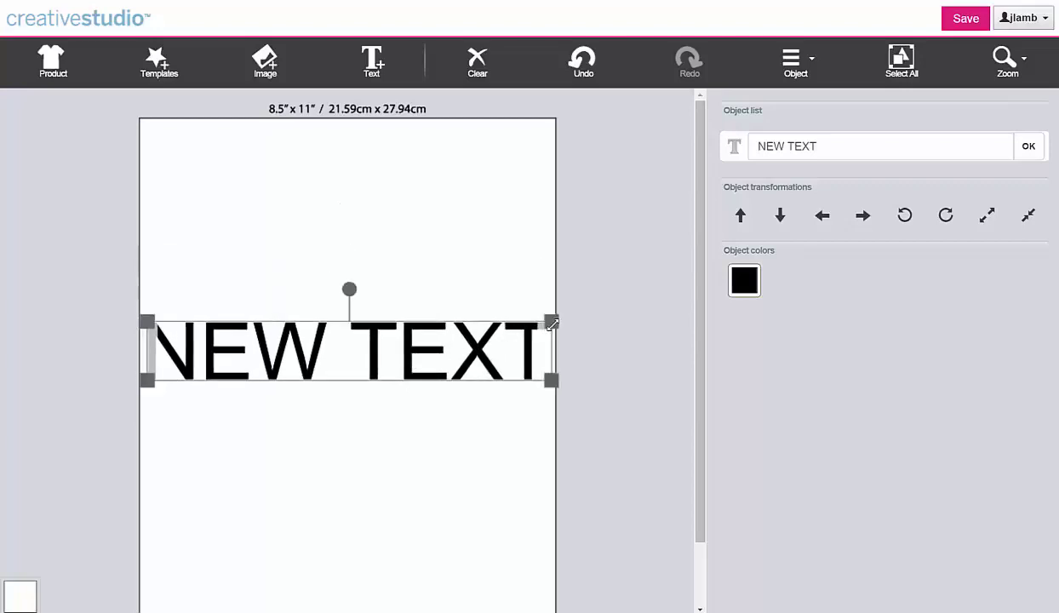
{"action": "left_click_drag", "start_coordinate": [551, 323], "coordinate": [501, 355]}
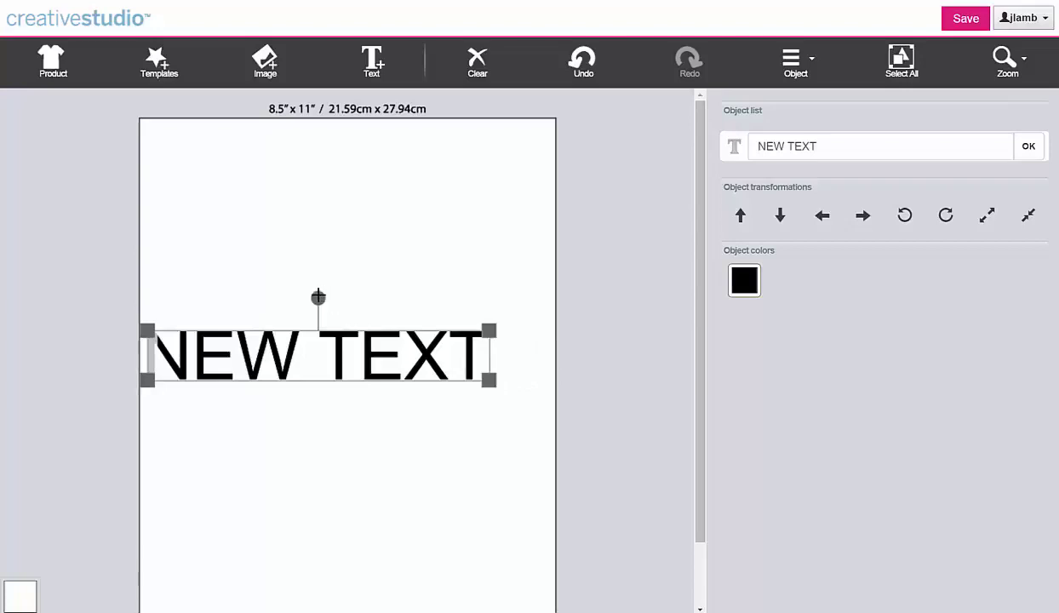
{"action": "mouse_move", "coordinate": [317, 298]}
{"action": "left_mouse_down"}
{"action": "mouse_move", "coordinate": [356, 299]}
{"action": "mouse_move", "coordinate": [317, 318]}
{"action": "mouse_move", "coordinate": [319, 300]}
{"action": "left_mouse_up"}
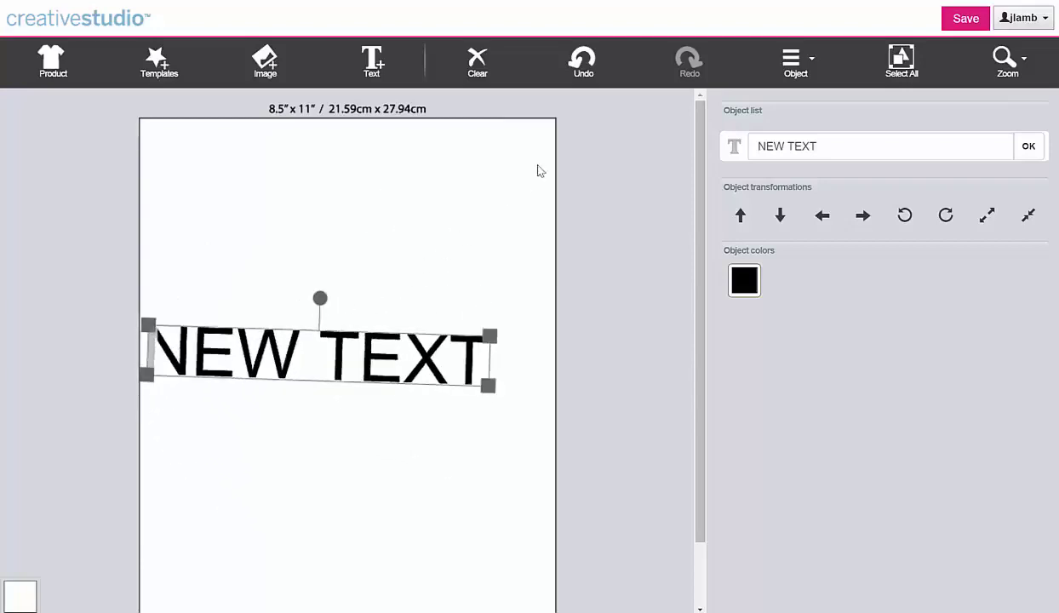
Step: Undo the tilt, reselect NEW TEXT, and nudge it with the Object transformations arrows
{"action": "left_click", "coordinate": [582, 68]}
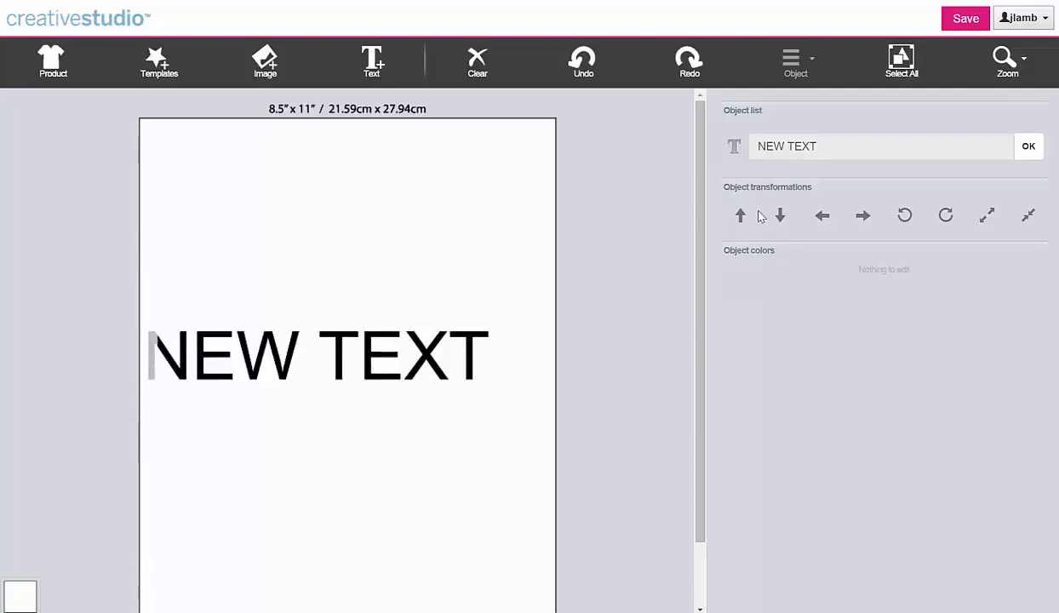
{"action": "left_click", "coordinate": [422, 333]}
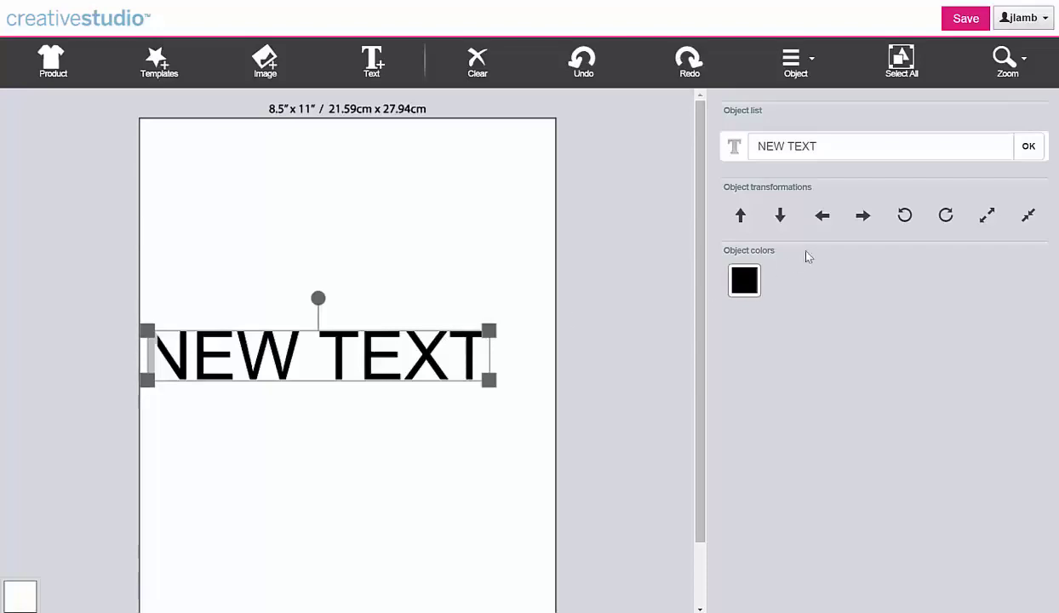
{"action": "left_click", "coordinate": [864, 216]}
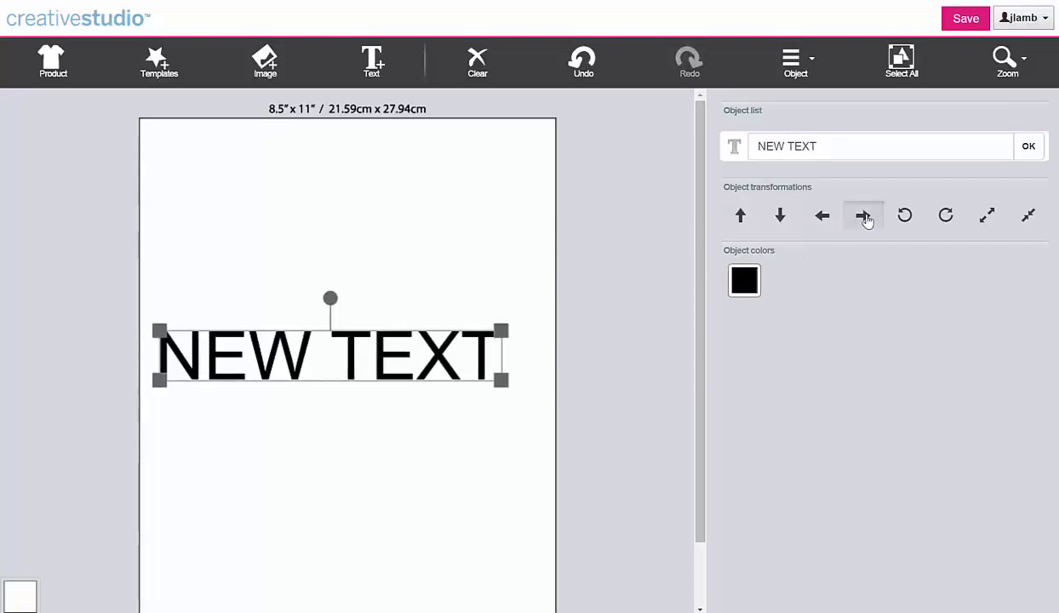
{"action": "left_click", "coordinate": [779, 216]}
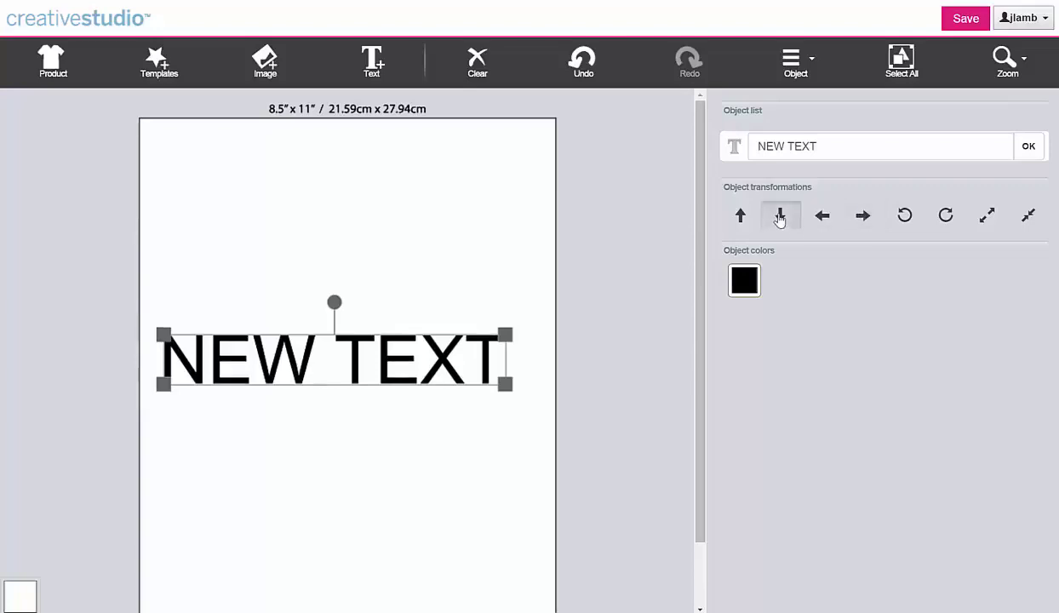
{"action": "left_click", "coordinate": [740, 215]}
{"action": "left_click", "coordinate": [820, 217]}
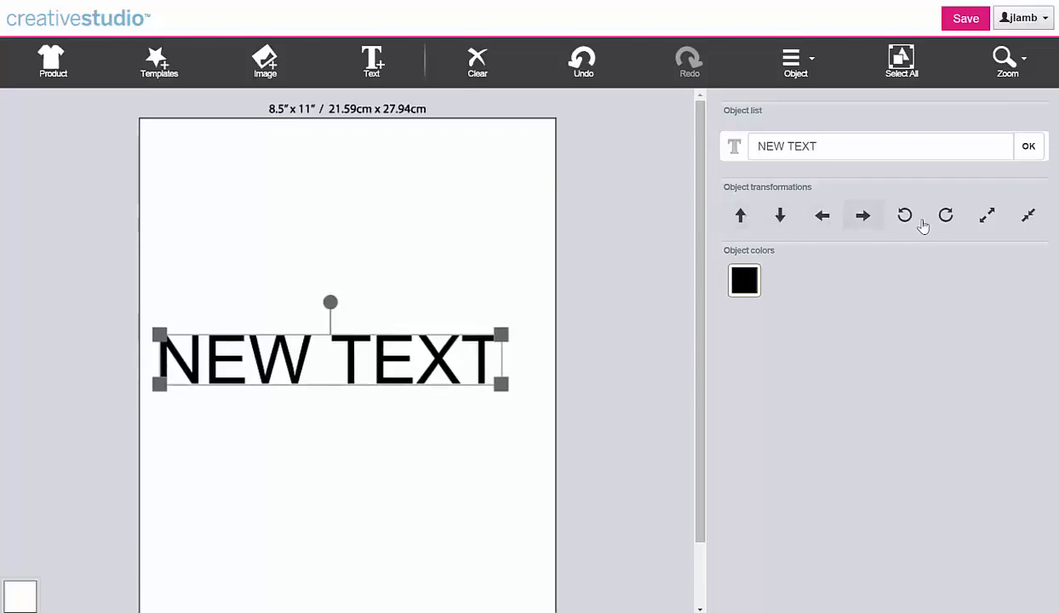
Step: Enlarge then shrink the text, rotate it back to level, and nudge it right
{"action": "left_click", "coordinate": [986, 215]}
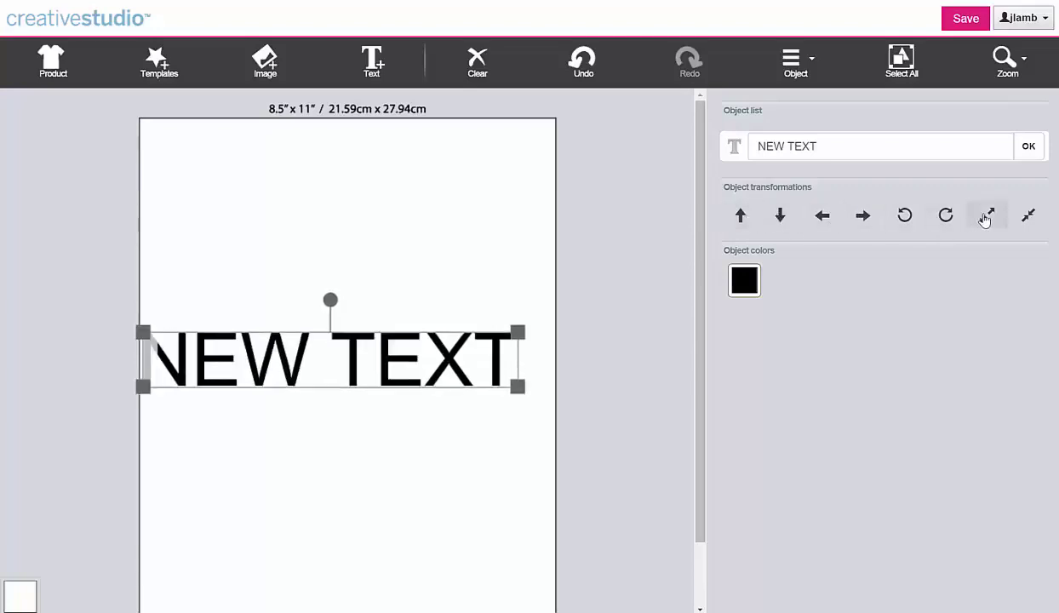
{"action": "left_click", "coordinate": [1028, 218]}
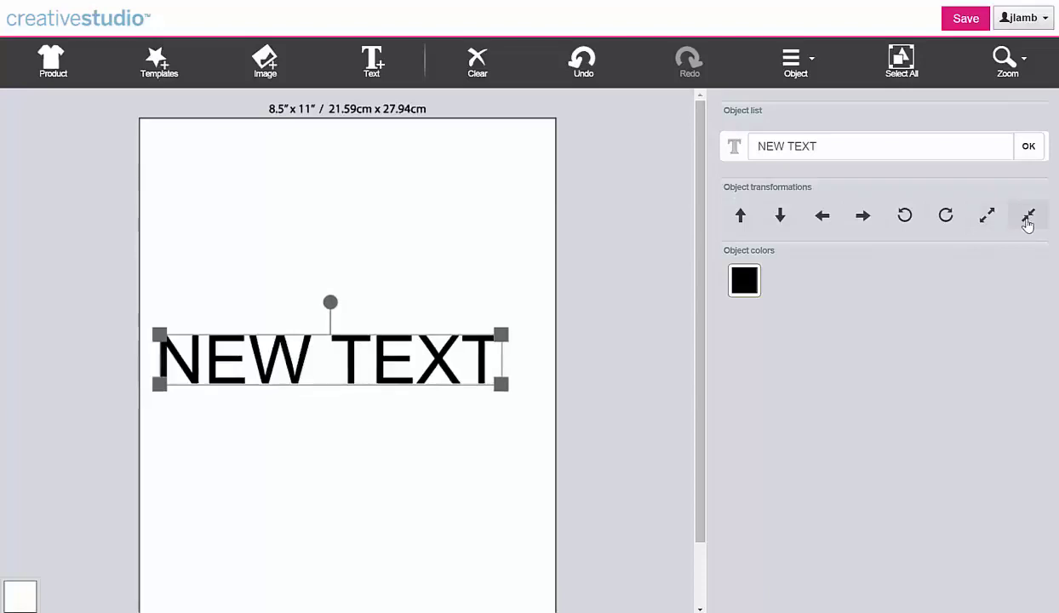
{"action": "left_click", "coordinate": [946, 215]}
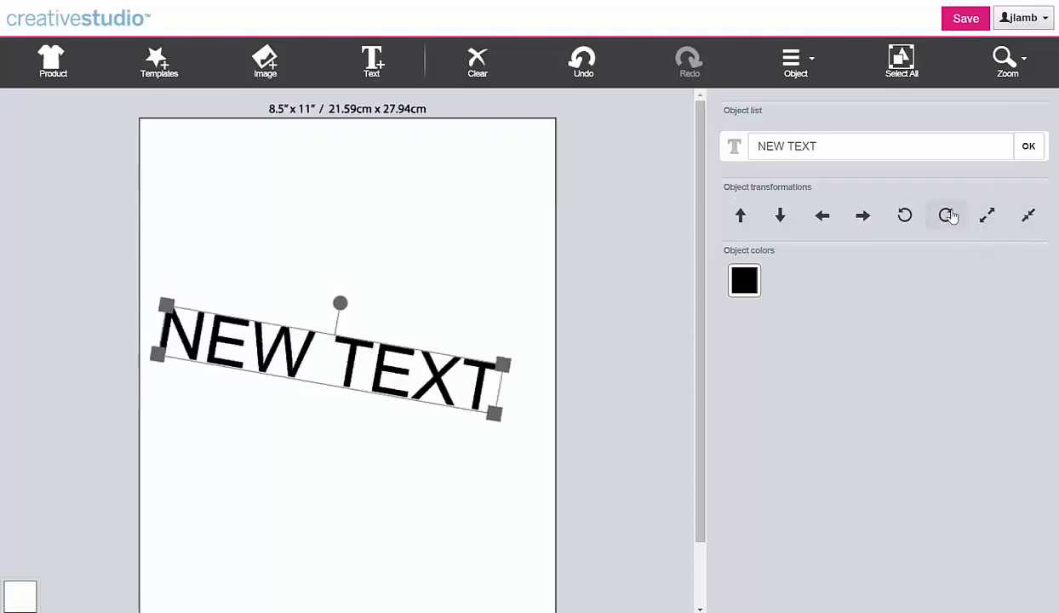
{"action": "left_click", "coordinate": [904, 217]}
{"action": "left_click", "coordinate": [906, 220]}
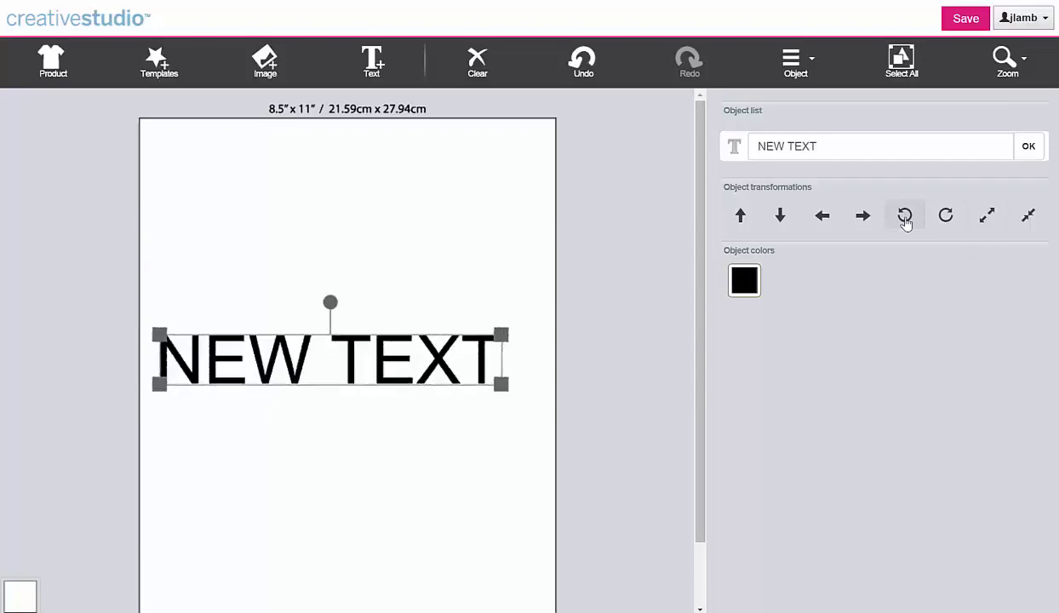
{"action": "left_click", "coordinate": [862, 215]}
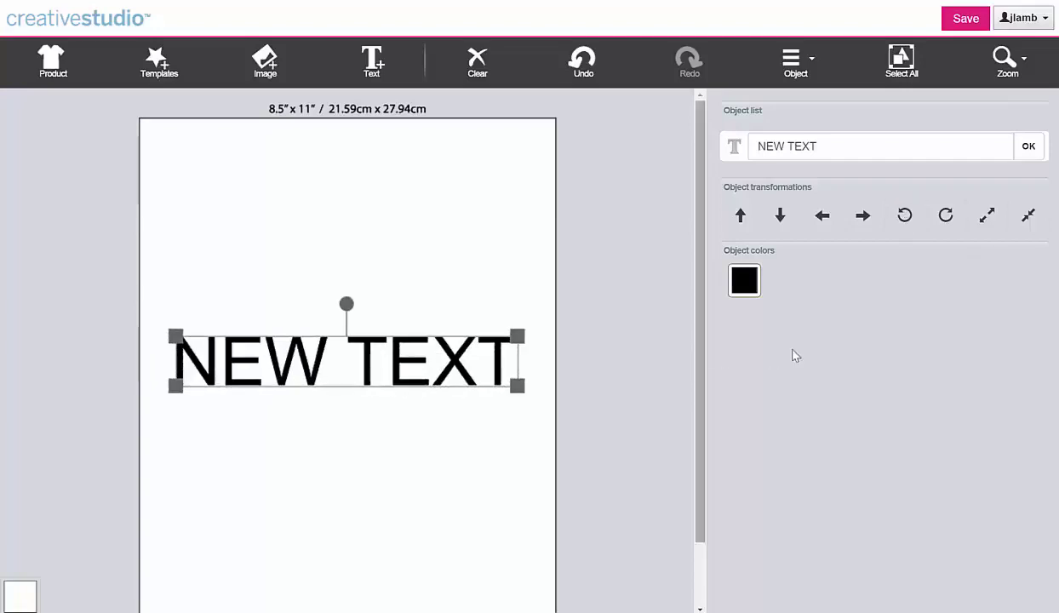
Step: Recolour NEW TEXT purple using the Object colors palette
{"action": "left_click", "coordinate": [744, 286]}
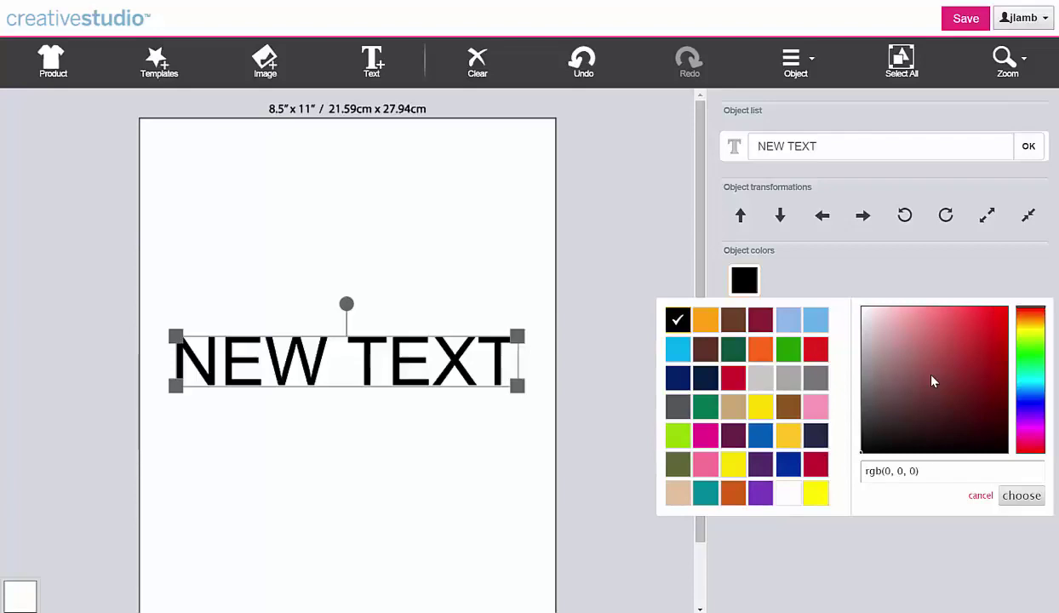
{"action": "left_click_drag", "start_coordinate": [932, 381], "coordinate": [957, 357]}
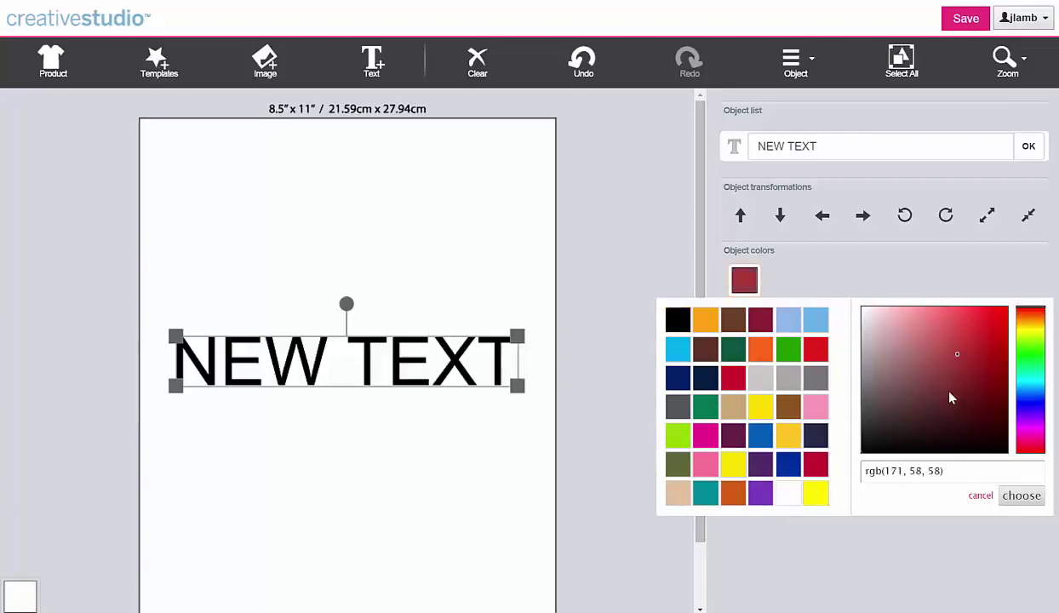
{"action": "left_click", "coordinate": [950, 474]}
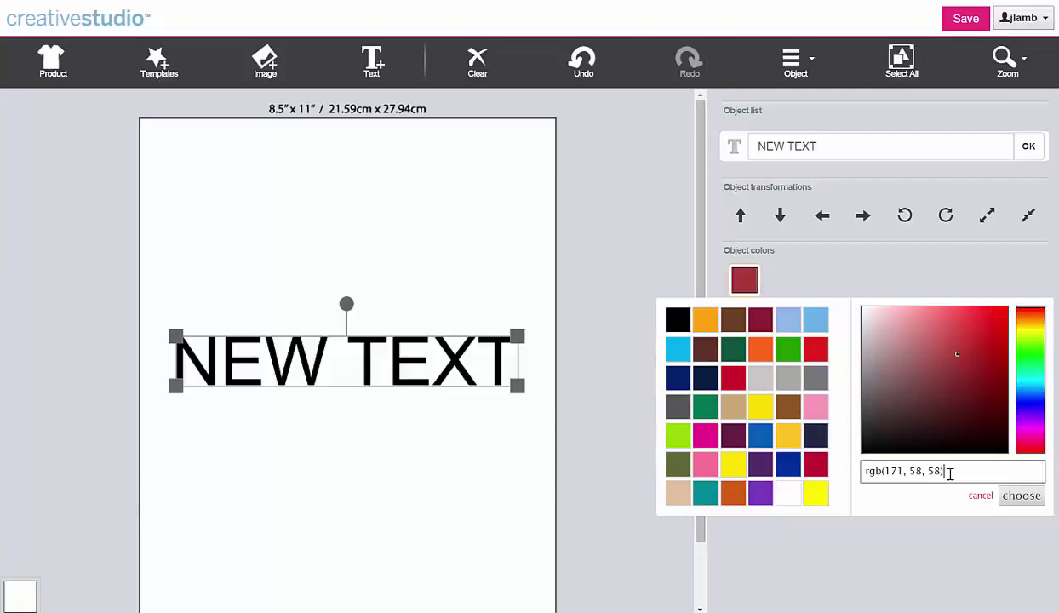
{"action": "left_click", "coordinate": [761, 493]}
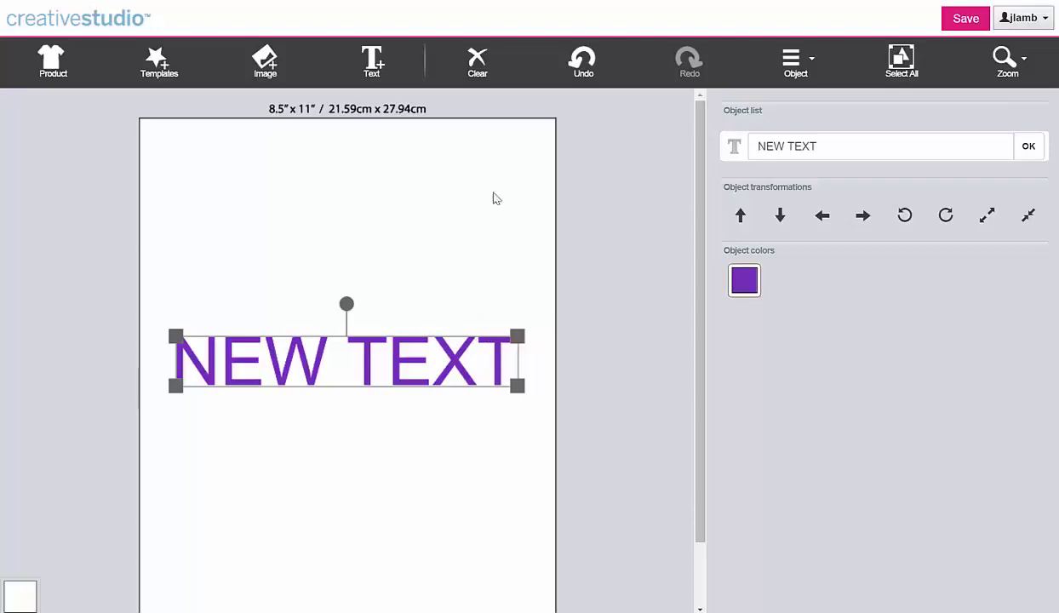
Step: Apply a bold, blocky athletic-style font to NEW TEXT from the Text Font categories
{"action": "left_click", "coordinate": [794, 72]}
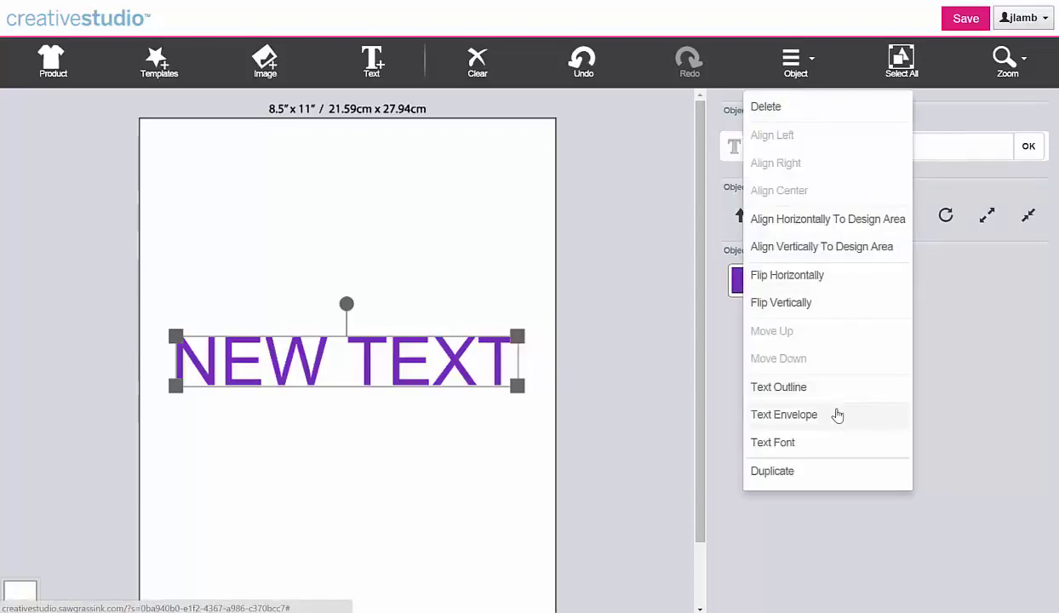
{"action": "left_click", "coordinate": [796, 452]}
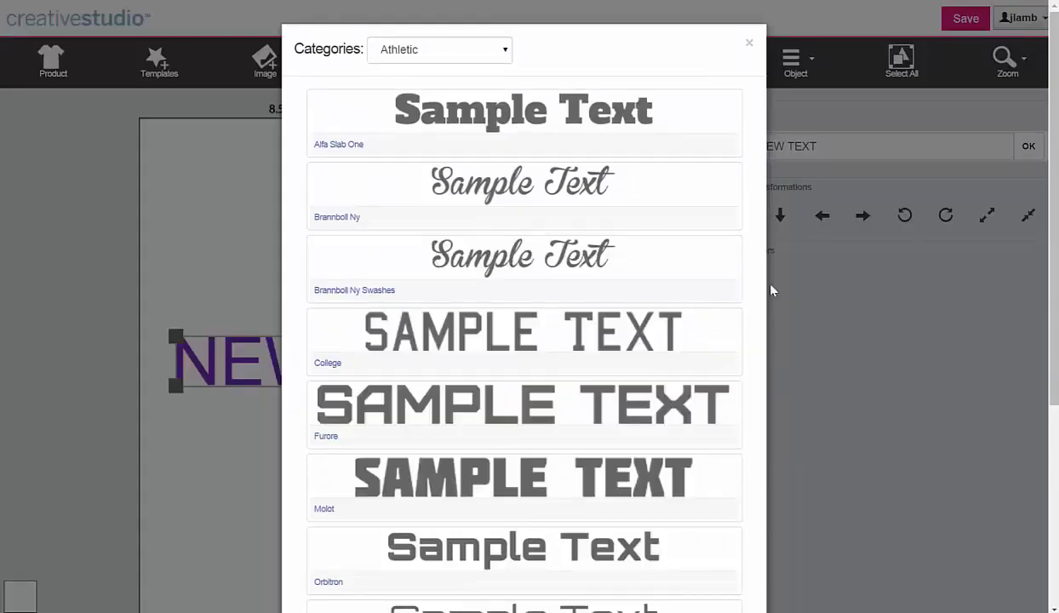
{"action": "left_click", "coordinate": [506, 54]}
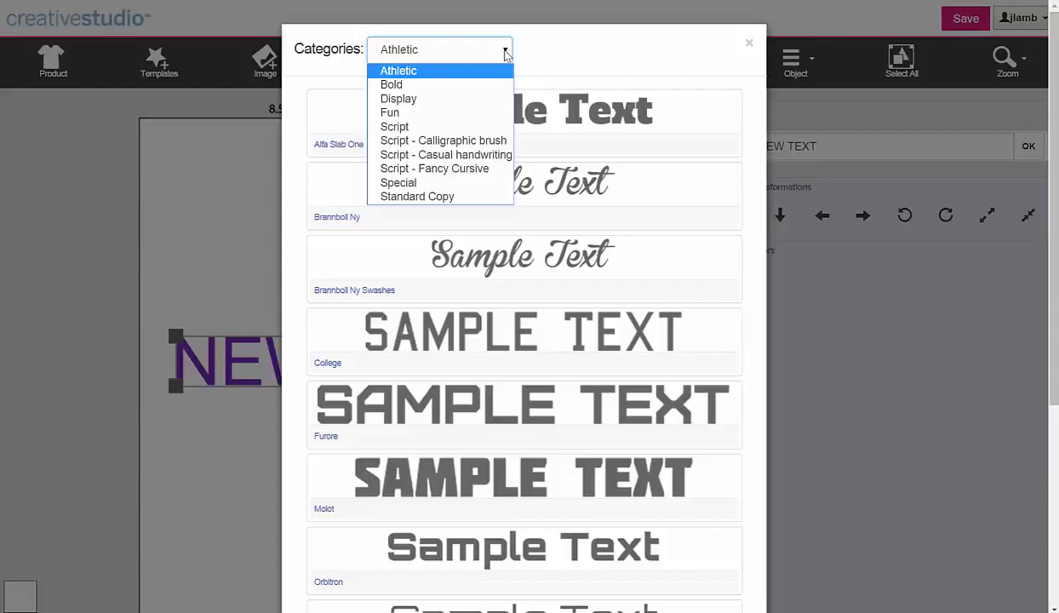
{"action": "left_click", "coordinate": [538, 330]}
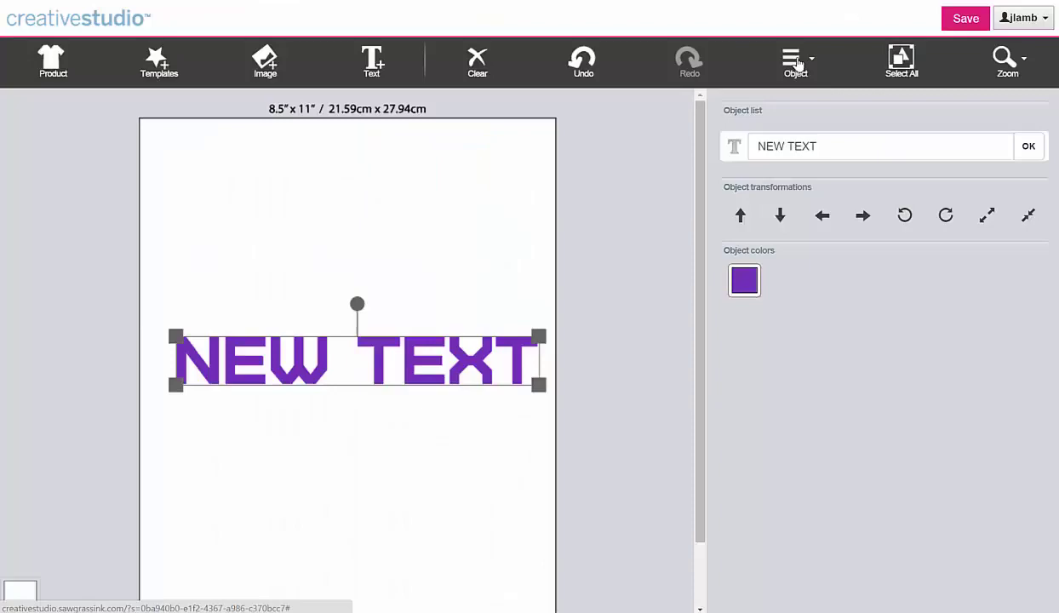
Step: Add a size 4 black Text Outline to NEW TEXT, placed behind the fill
{"action": "left_click", "coordinate": [795, 61]}
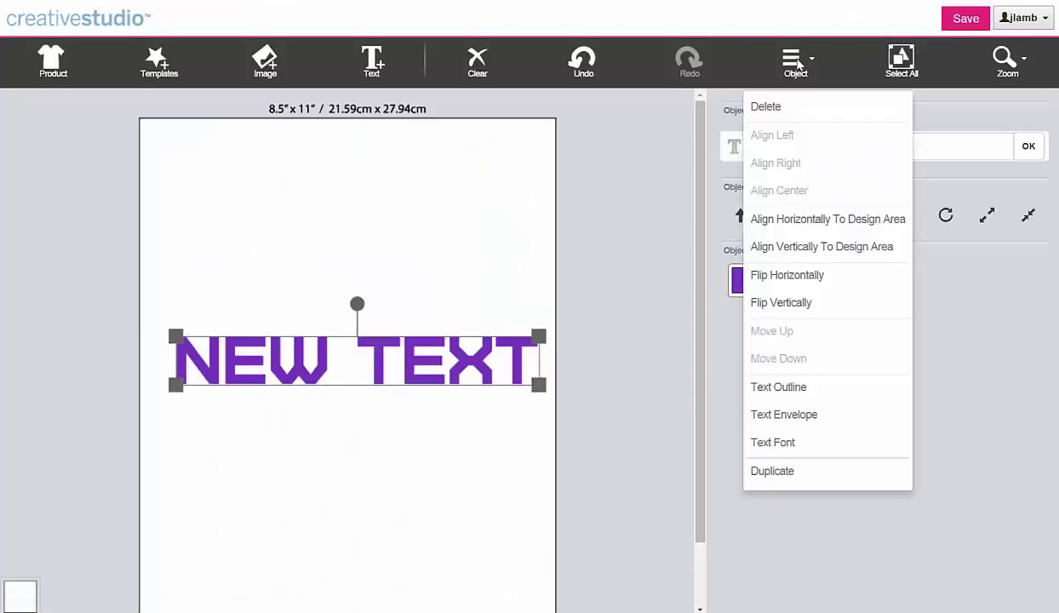
{"action": "left_click", "coordinate": [801, 389]}
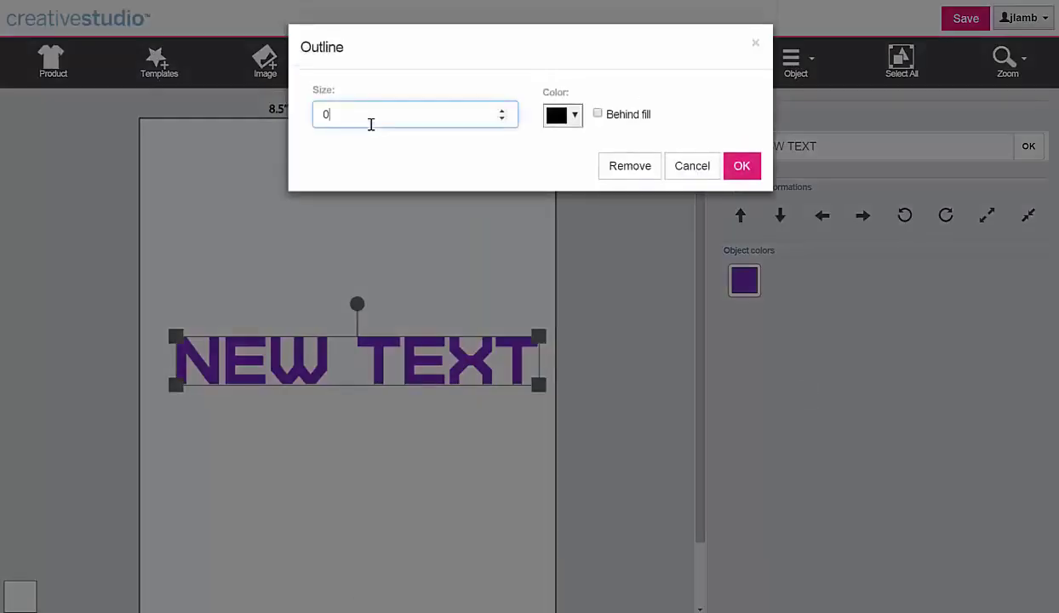
{"action": "double_click", "coordinate": [323, 117]}
{"action": "type", "text": "4"}
{"action": "left_click", "coordinate": [575, 118]}
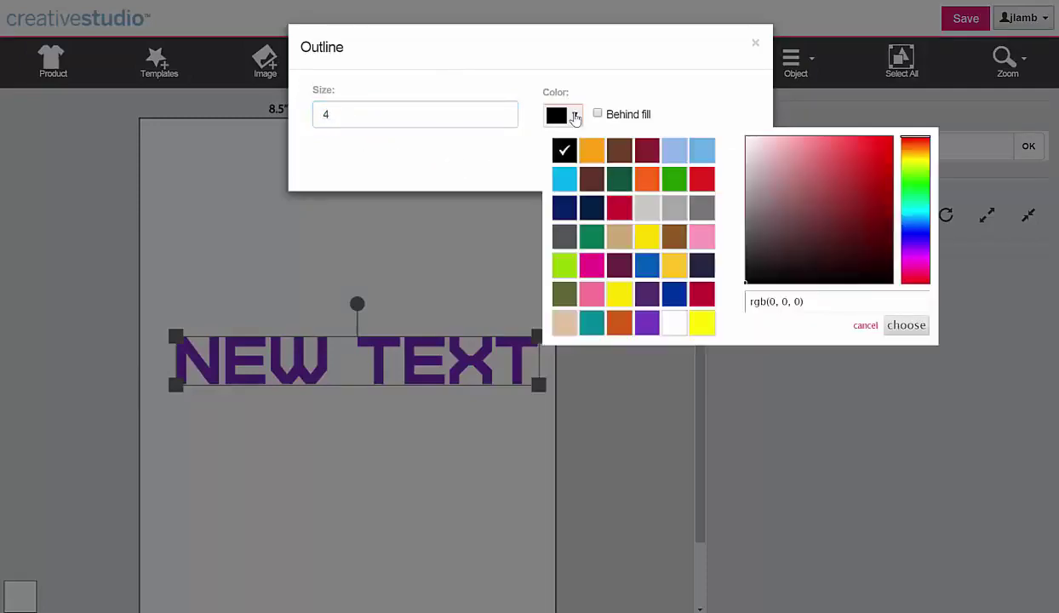
{"action": "left_click", "coordinate": [575, 118]}
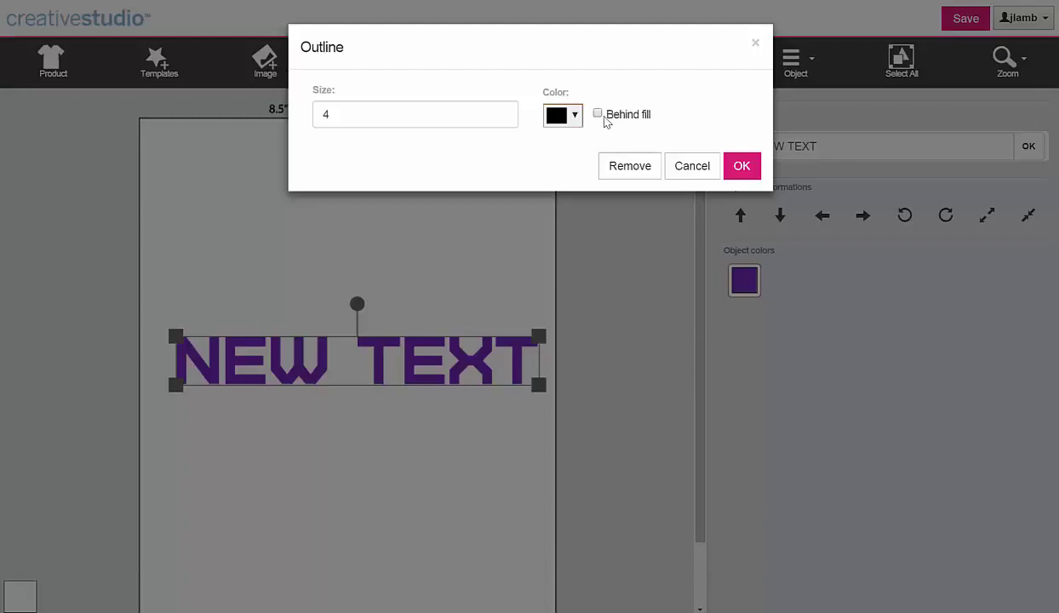
{"action": "left_click", "coordinate": [597, 114]}
{"action": "left_click", "coordinate": [740, 167]}
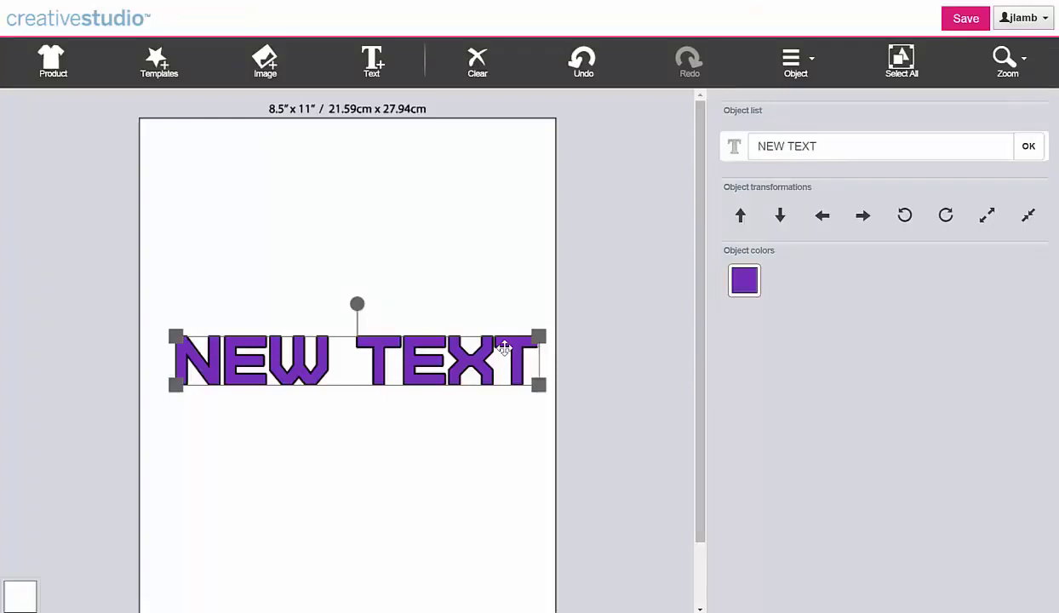
Step: Apply an Arch text envelope, tuning the Size slider for an upward curve
{"action": "left_click", "coordinate": [803, 64]}
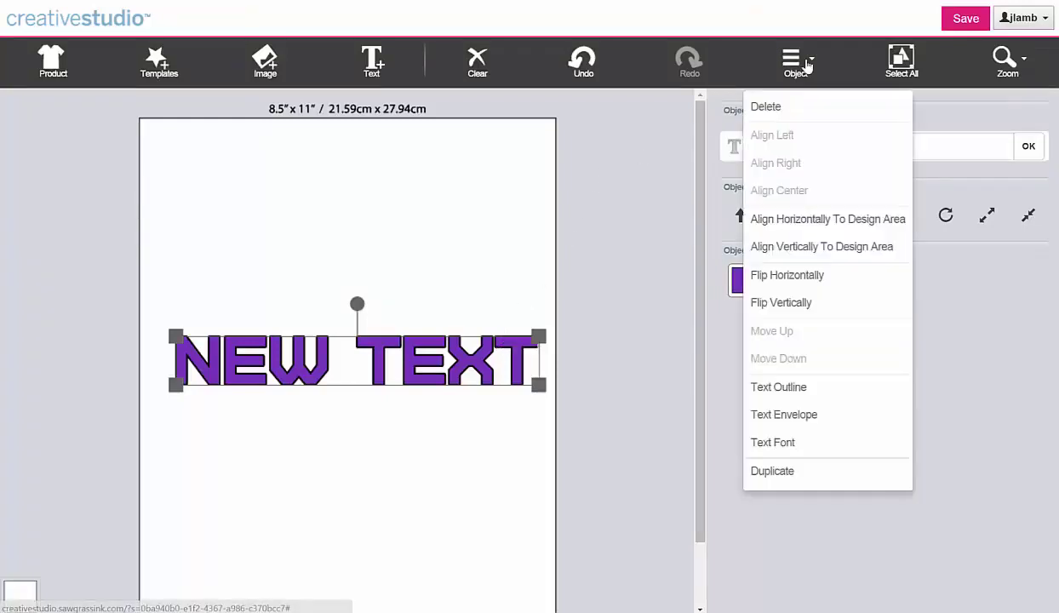
{"action": "left_click", "coordinate": [815, 414]}
{"action": "left_click", "coordinate": [740, 154]}
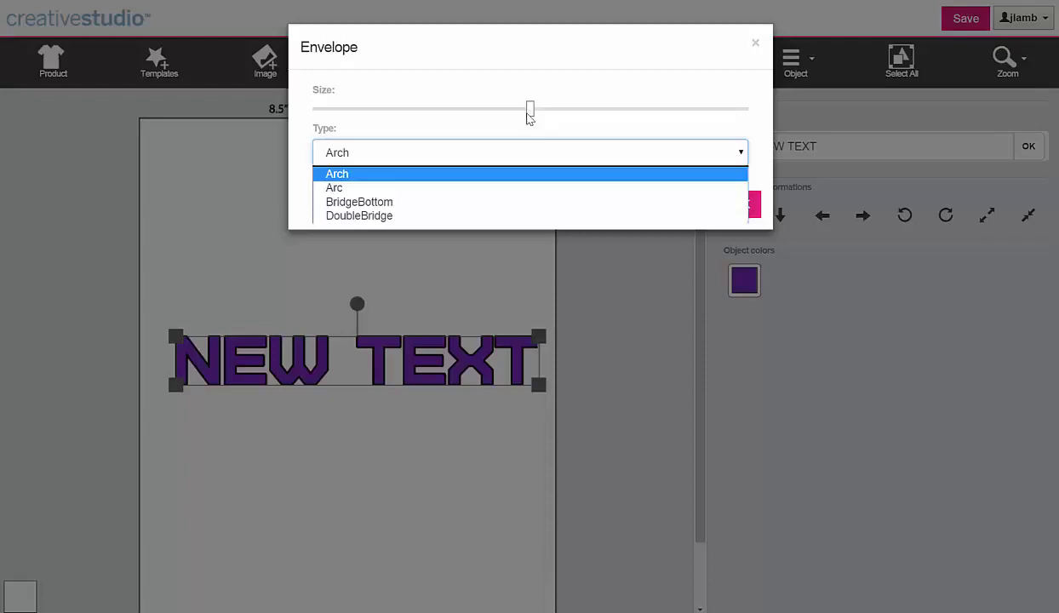
{"action": "left_click", "coordinate": [532, 111]}
{"action": "mouse_move", "coordinate": [540, 112]}
{"action": "left_mouse_down"}
{"action": "mouse_move", "coordinate": [579, 113]}
{"action": "mouse_move", "coordinate": [479, 115]}
{"action": "left_mouse_up"}
{"action": "mouse_move", "coordinate": [458, 115]}
{"action": "left_mouse_down"}
{"action": "mouse_move", "coordinate": [444, 115]}
{"action": "mouse_move", "coordinate": [528, 115]}
{"action": "left_mouse_up"}
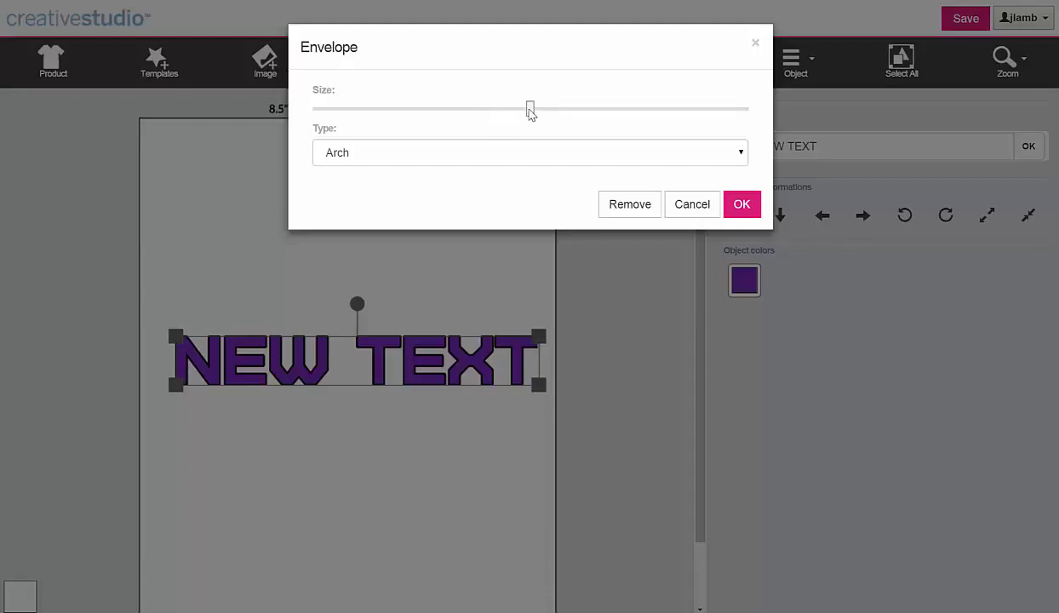
{"action": "left_click_drag", "start_coordinate": [541, 112], "coordinate": [572, 109]}
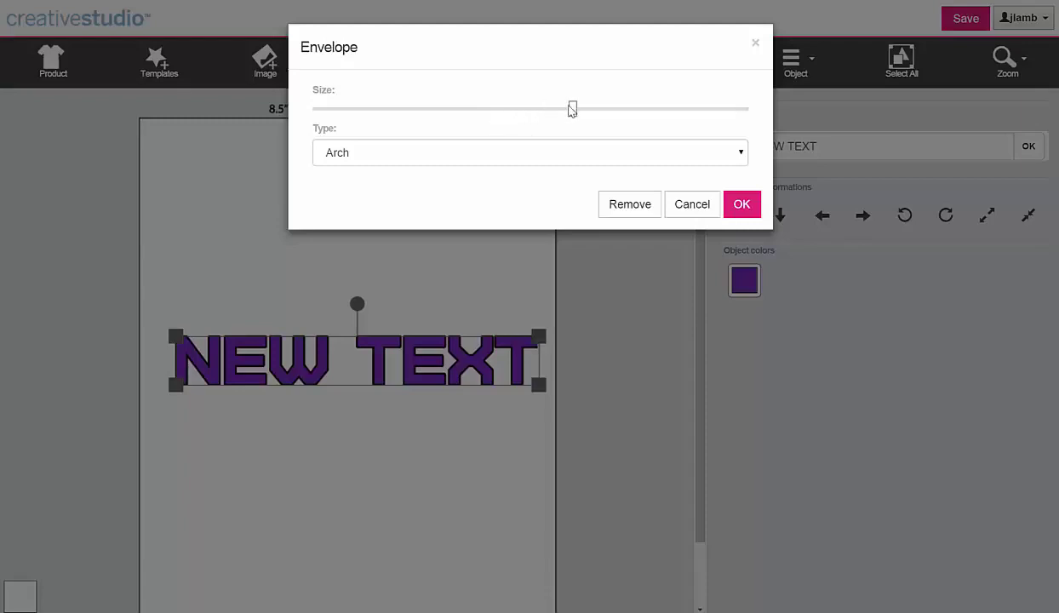
{"action": "left_click", "coordinate": [739, 208]}
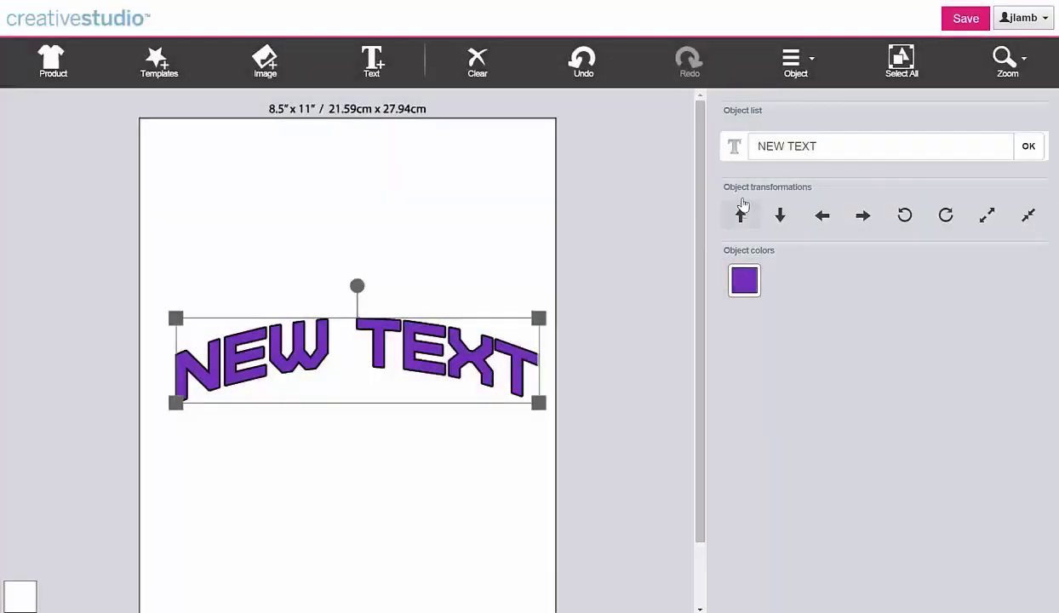
Step: Lower the Arch envelope Size so NEW TEXT dips in the middle, then reopen Text Envelope
{"action": "left_click", "coordinate": [766, 68]}
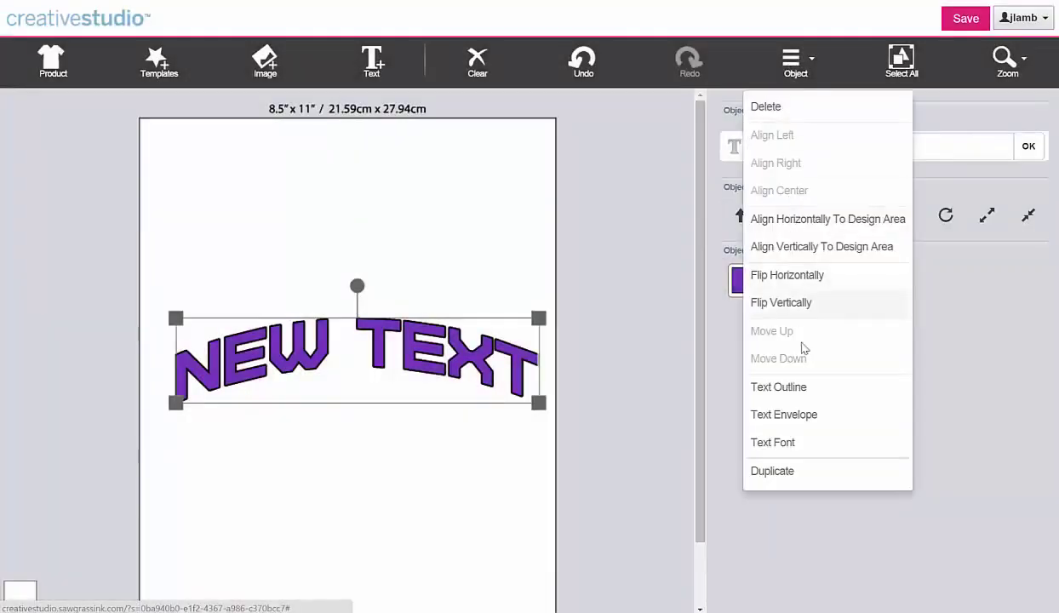
{"action": "left_click", "coordinate": [802, 414]}
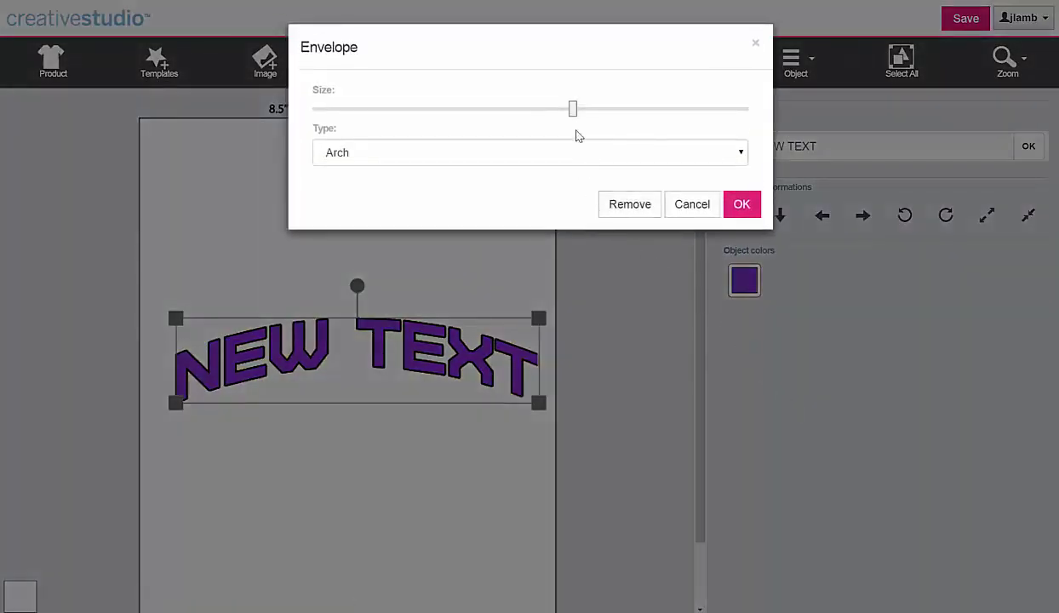
{"action": "left_click_drag", "start_coordinate": [575, 111], "coordinate": [474, 112]}
{"action": "left_click", "coordinate": [730, 203]}
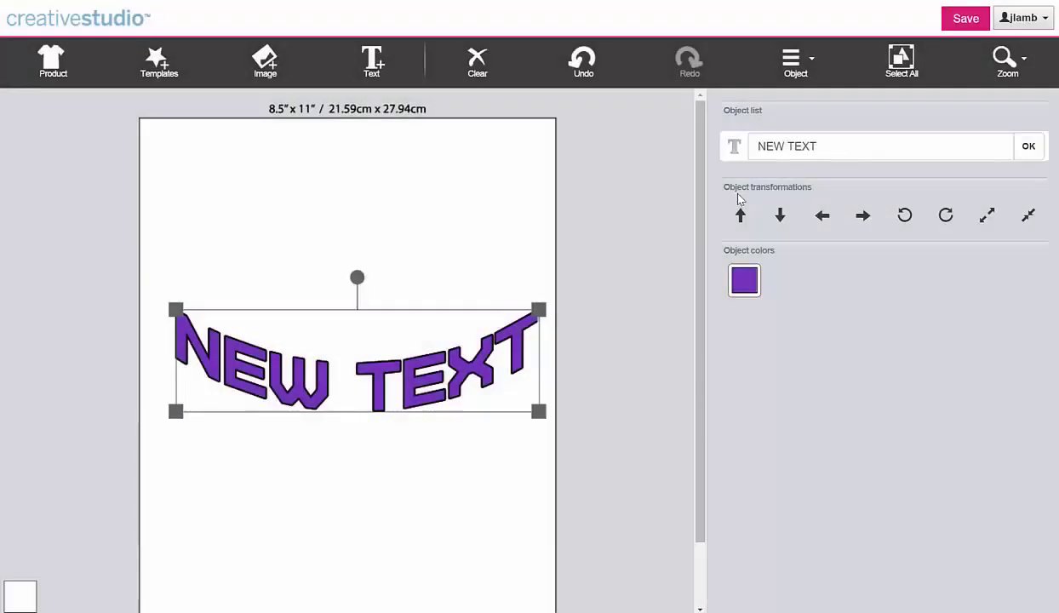
{"action": "left_click", "coordinate": [794, 64]}
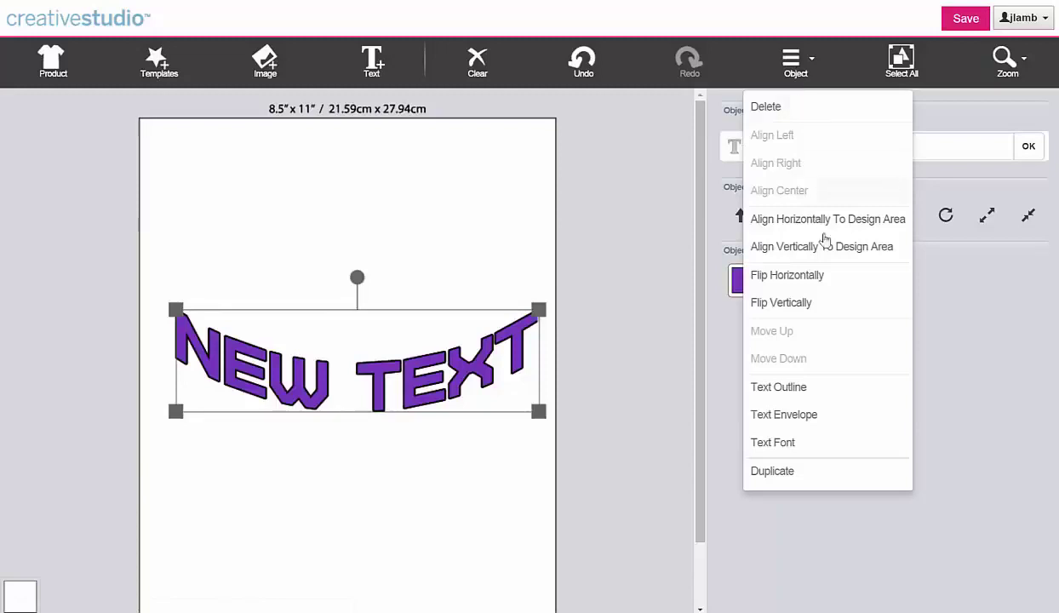
{"action": "left_click", "coordinate": [819, 415]}
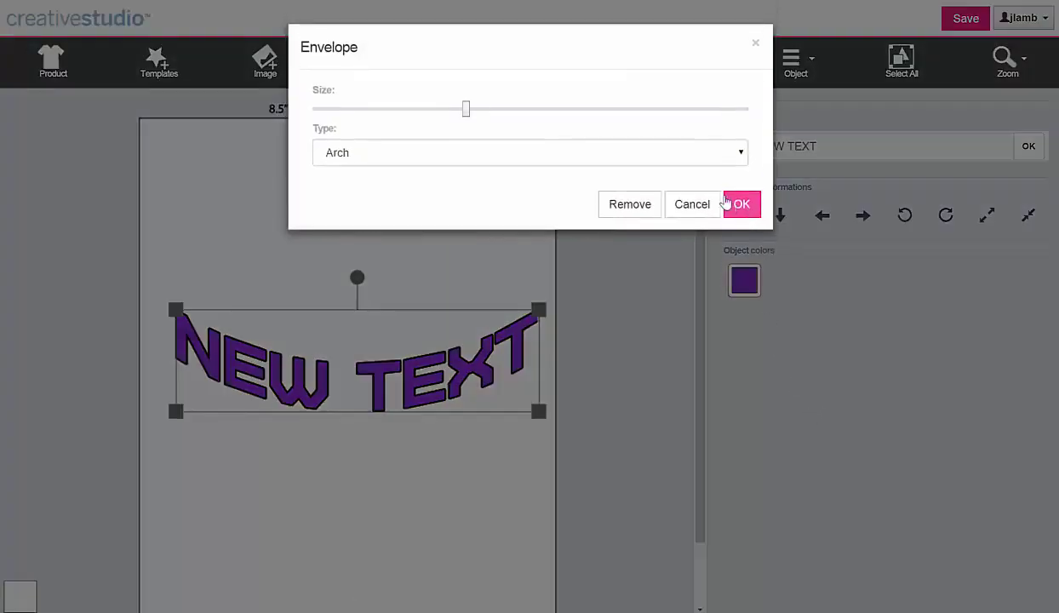
Step: Switch the envelope type to Arc with a stronger Size setting
{"action": "left_click", "coordinate": [741, 154]}
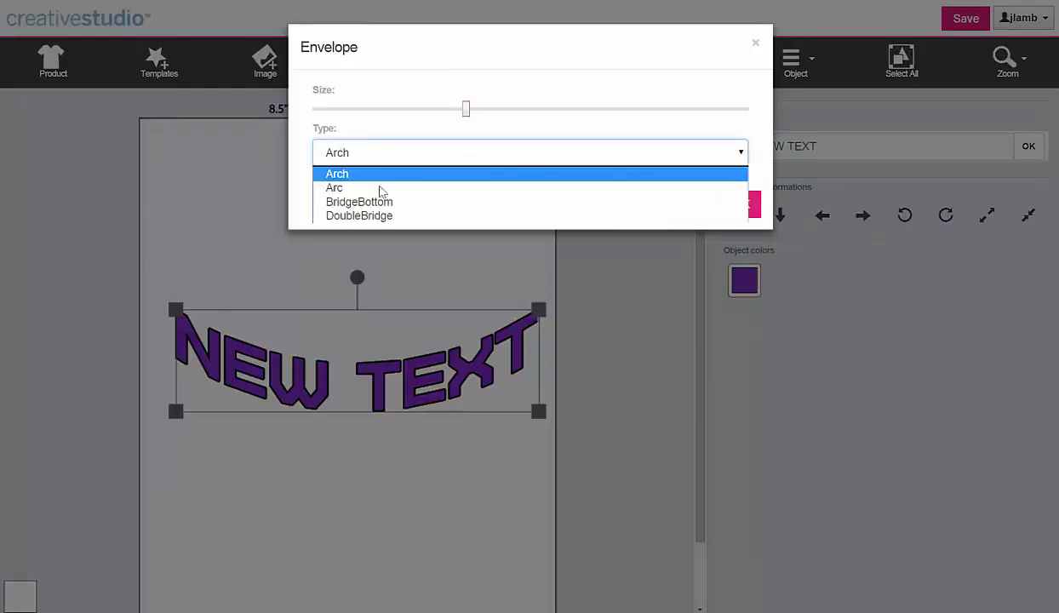
{"action": "left_click", "coordinate": [381, 188]}
{"action": "left_click_drag", "start_coordinate": [473, 114], "coordinate": [610, 124]}
{"action": "left_click", "coordinate": [739, 205]}
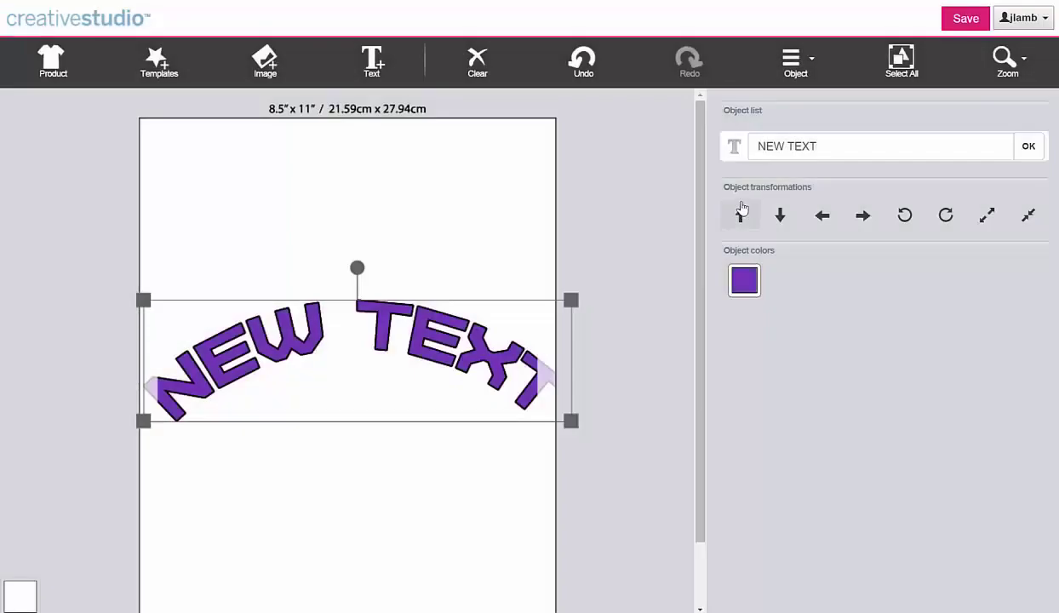
Step: Reduce the Arc envelope Size so NEW TEXT curves downward in the middle
{"action": "left_click", "coordinate": [792, 61]}
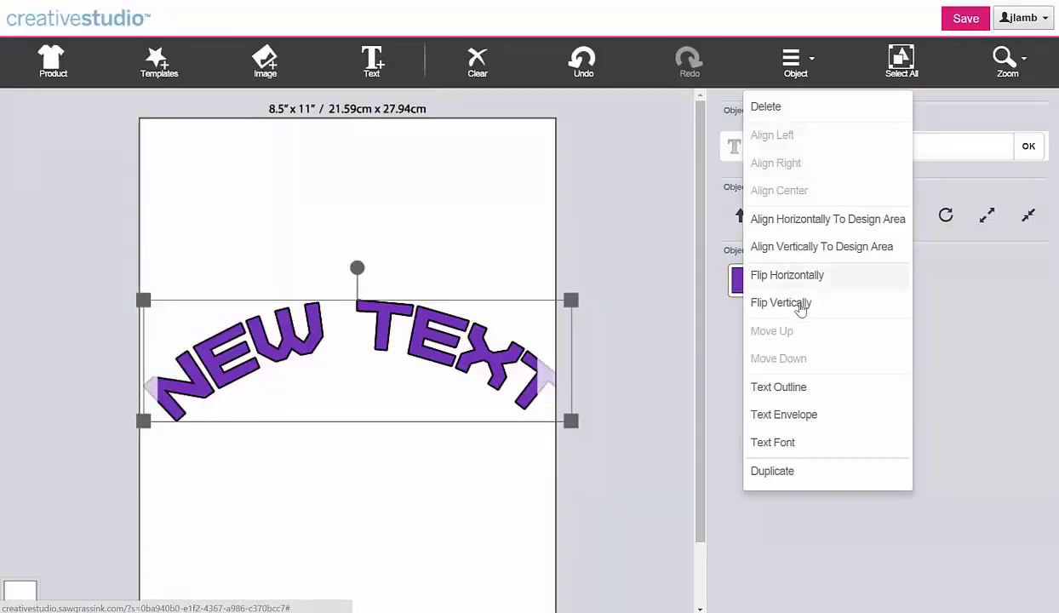
{"action": "left_click", "coordinate": [780, 415]}
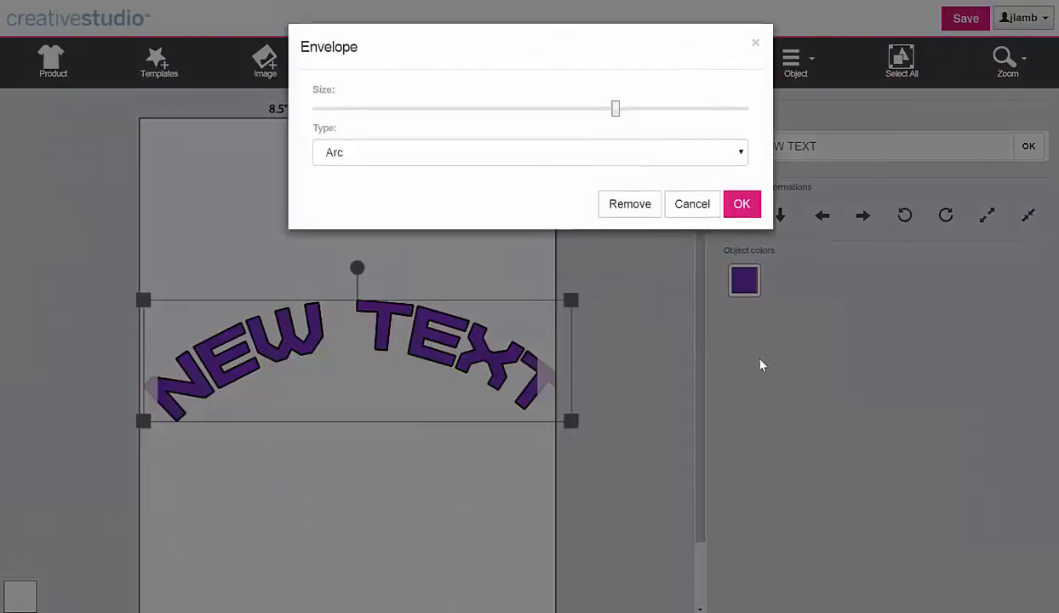
{"action": "left_click_drag", "start_coordinate": [615, 111], "coordinate": [443, 111]}
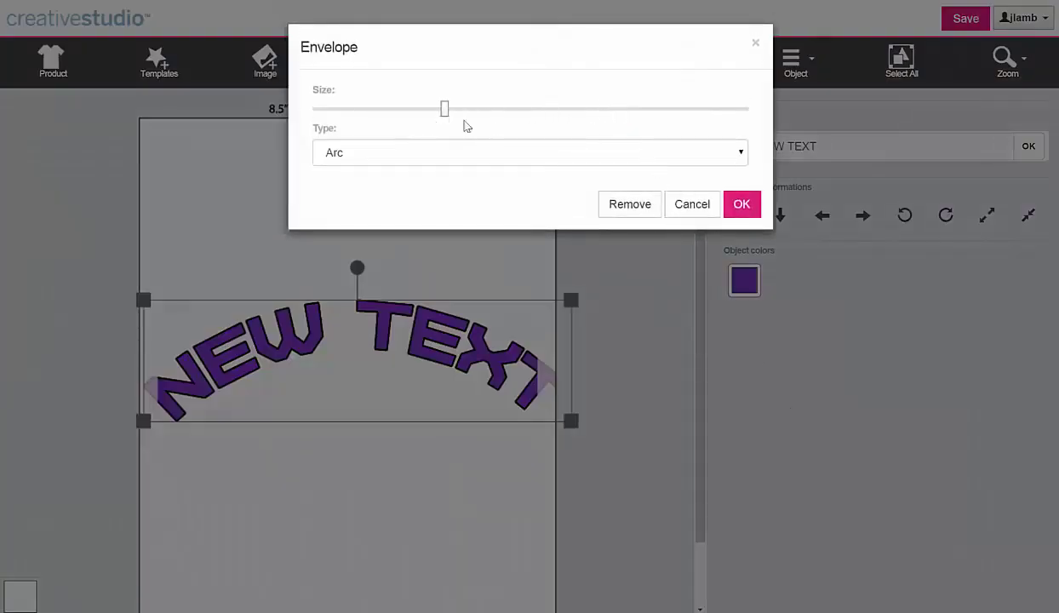
{"action": "left_click", "coordinate": [740, 206]}
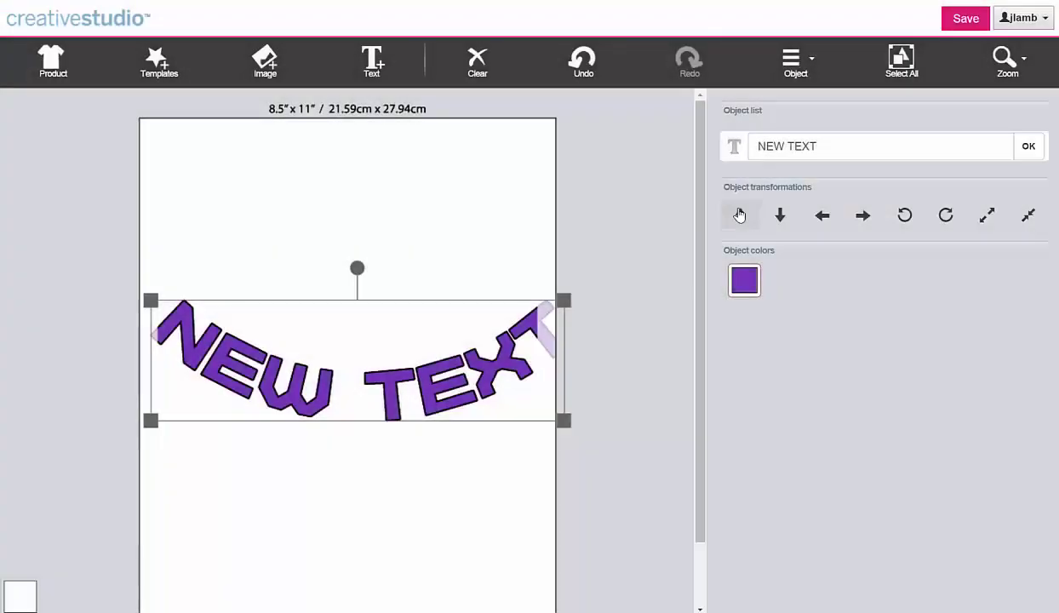
Step: Reselect NEW TEXT and apply a BridgeBottom envelope with increased Size
{"action": "left_click", "coordinate": [583, 59]}
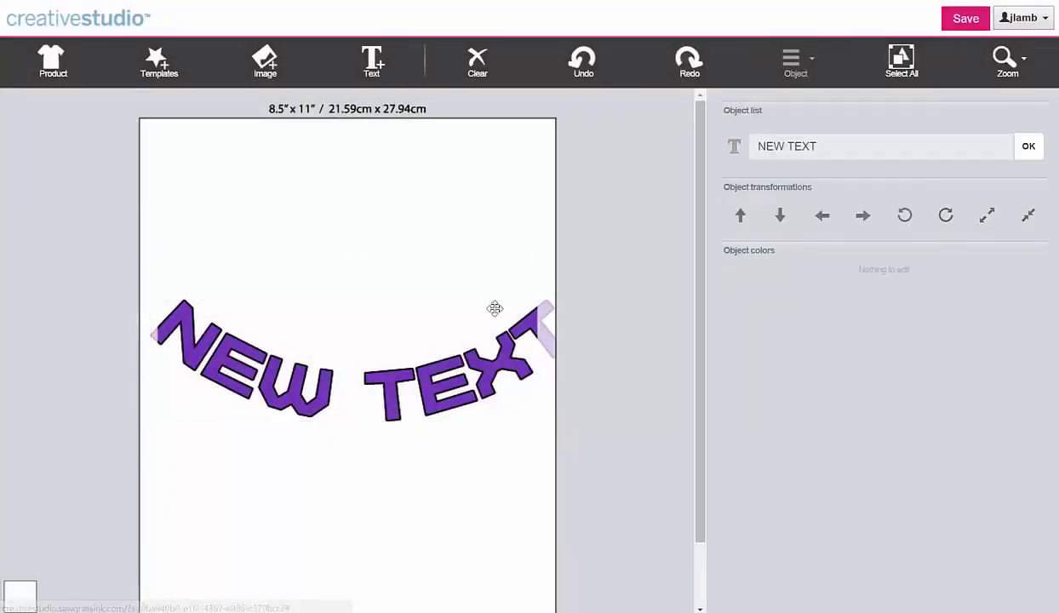
{"action": "left_click", "coordinate": [483, 352]}
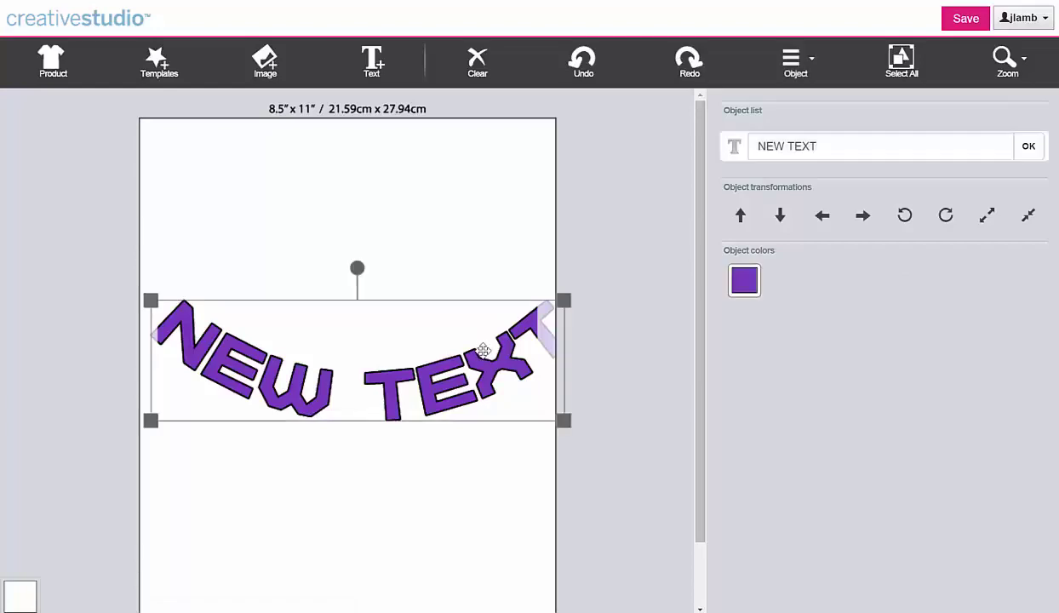
{"action": "left_click", "coordinate": [802, 68]}
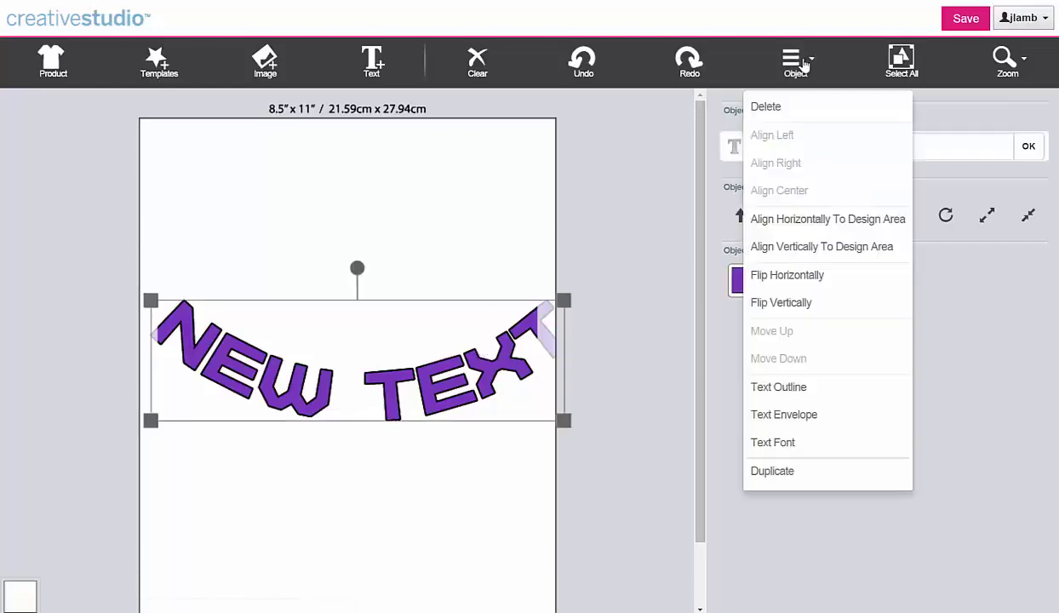
{"action": "left_click", "coordinate": [820, 414]}
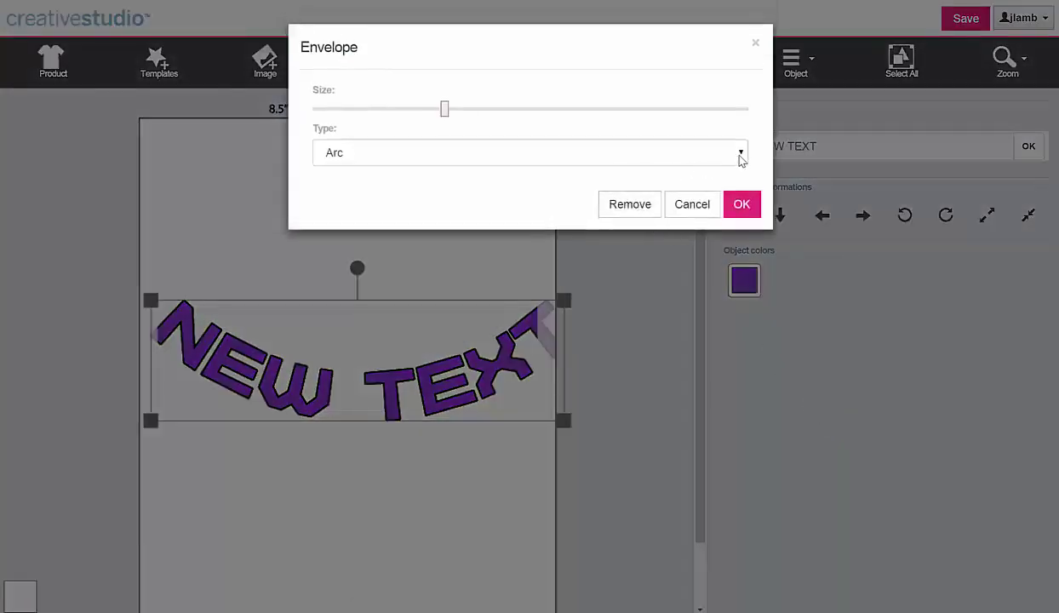
{"action": "left_click", "coordinate": [740, 156]}
{"action": "left_click", "coordinate": [660, 199]}
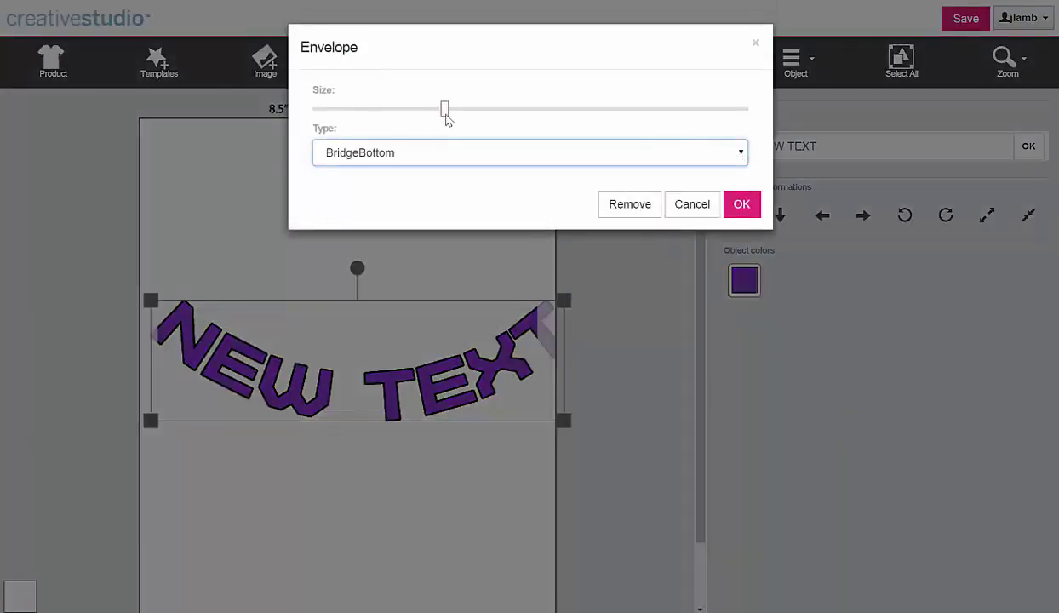
{"action": "left_click", "coordinate": [552, 113]}
{"action": "left_click", "coordinate": [568, 114]}
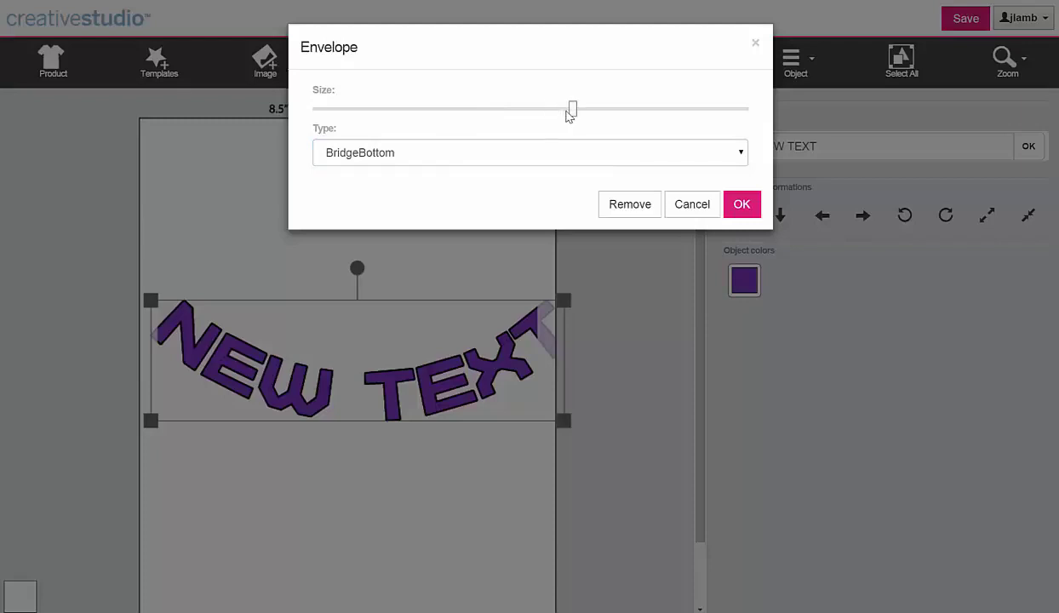
{"action": "left_click", "coordinate": [741, 206]}
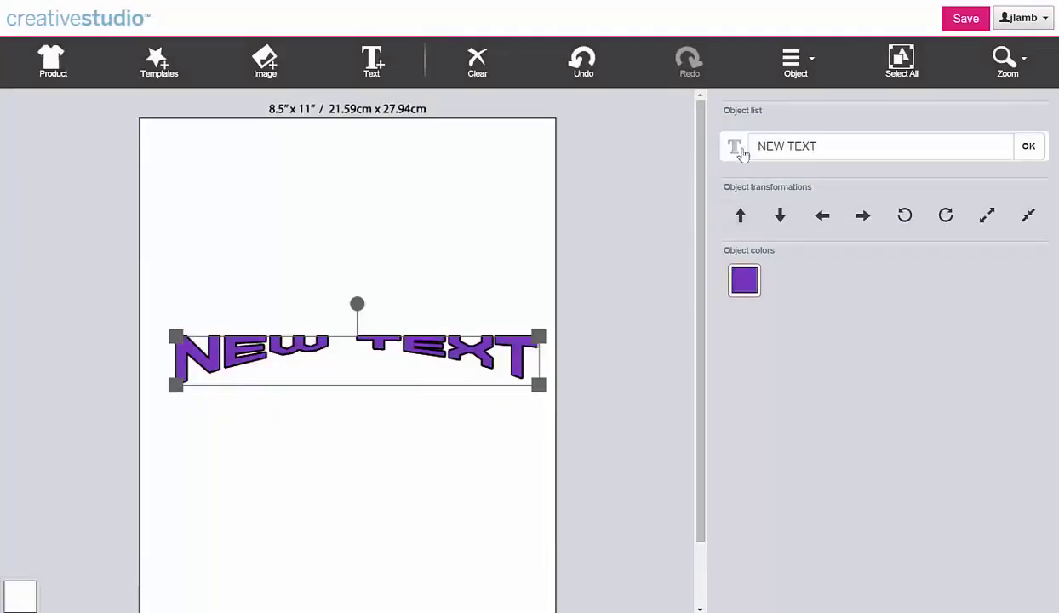
Step: Soften the BridgeBottom envelope by lowering its Size so the text is nearly level
{"action": "left_click", "coordinate": [794, 60]}
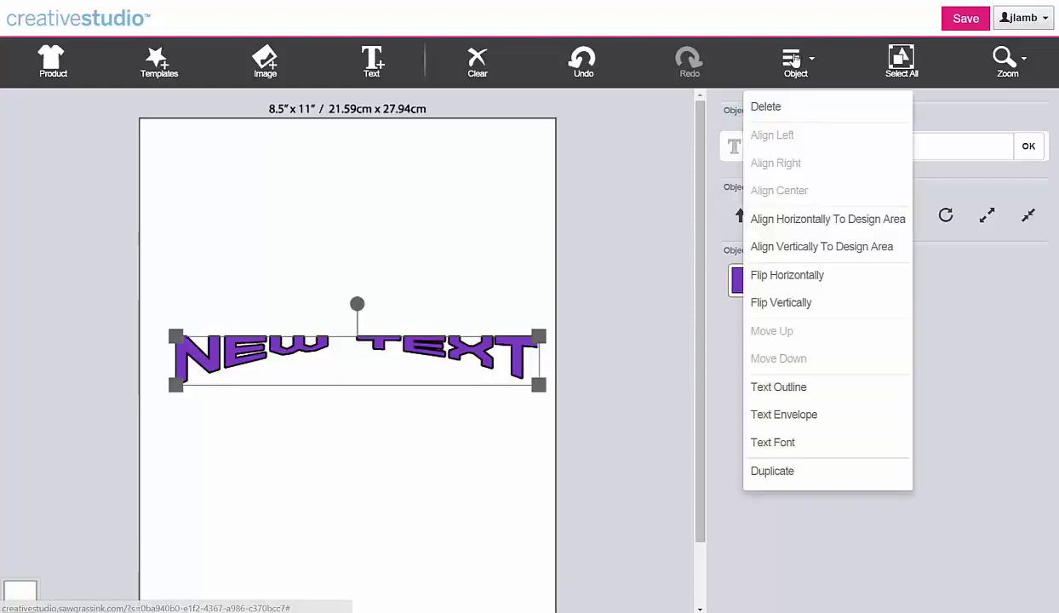
{"action": "left_click", "coordinate": [787, 411]}
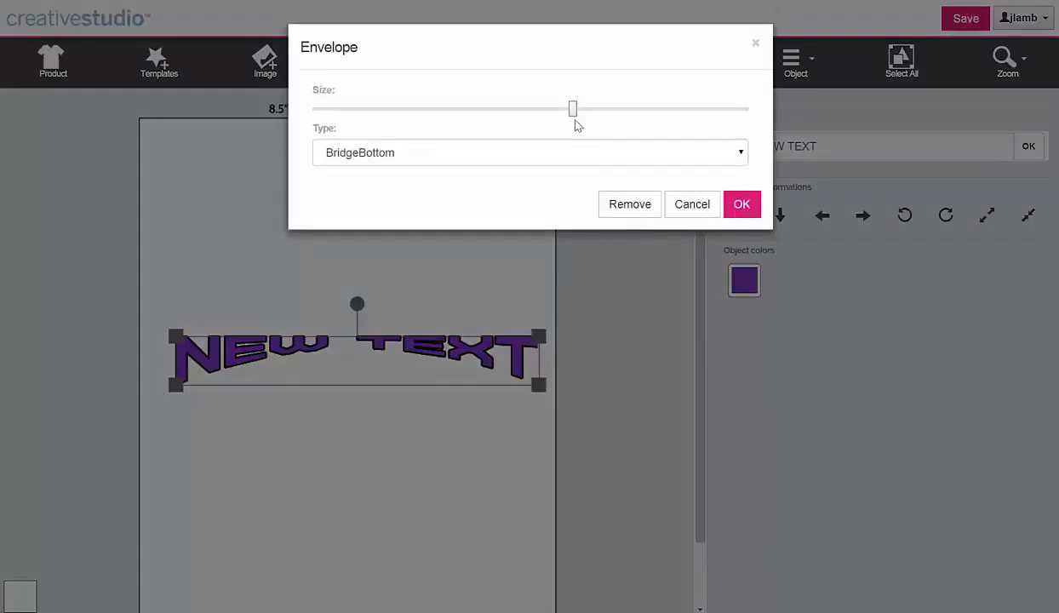
{"action": "left_click_drag", "start_coordinate": [572, 112], "coordinate": [491, 112]}
{"action": "left_click", "coordinate": [737, 207]}
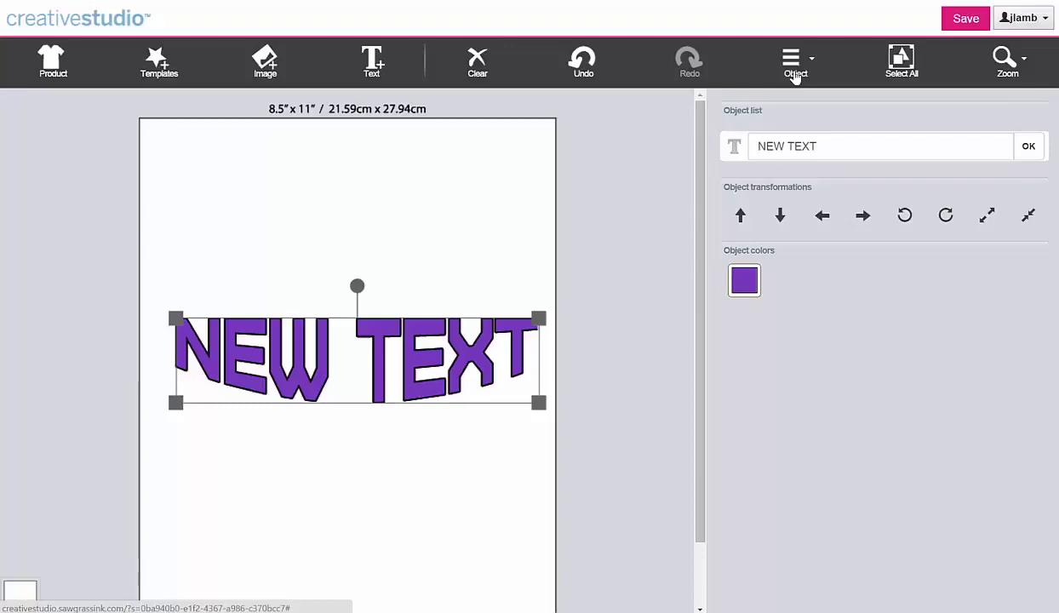
Step: Apply a DoubleBridge text envelope to NEW TEXT with an increased size
{"action": "left_click", "coordinate": [795, 75]}
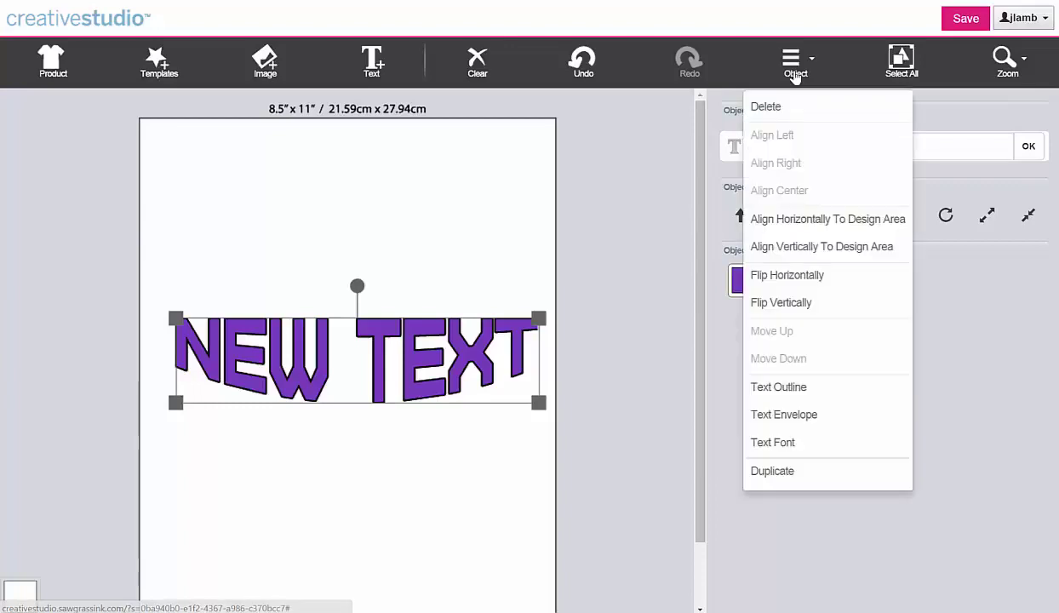
{"action": "left_click", "coordinate": [802, 416]}
{"action": "left_click", "coordinate": [720, 154]}
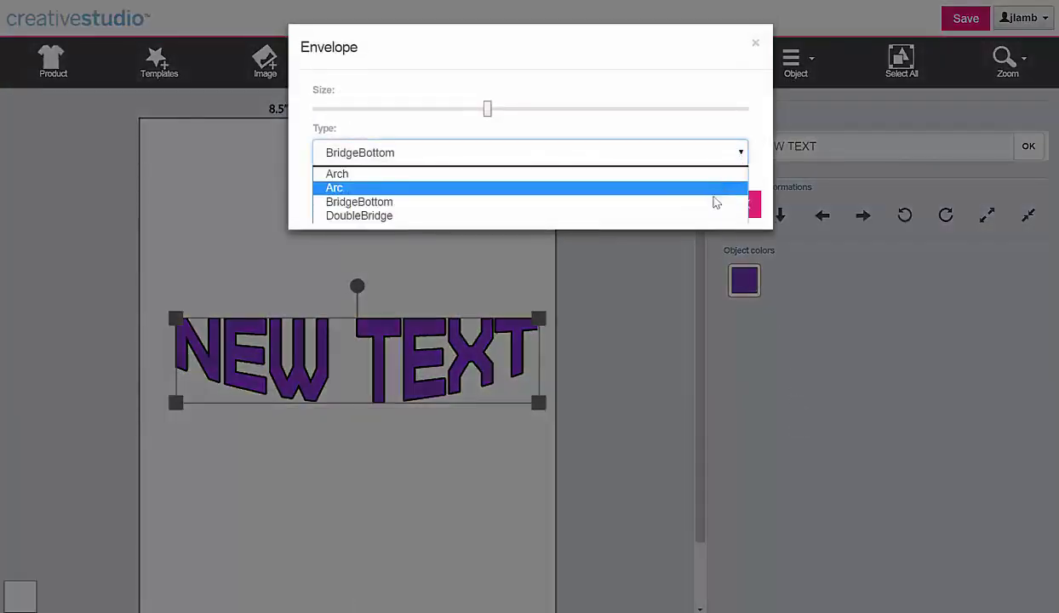
{"action": "left_click", "coordinate": [712, 216]}
{"action": "left_click_drag", "start_coordinate": [488, 111], "coordinate": [571, 114]}
{"action": "left_click", "coordinate": [741, 207]}
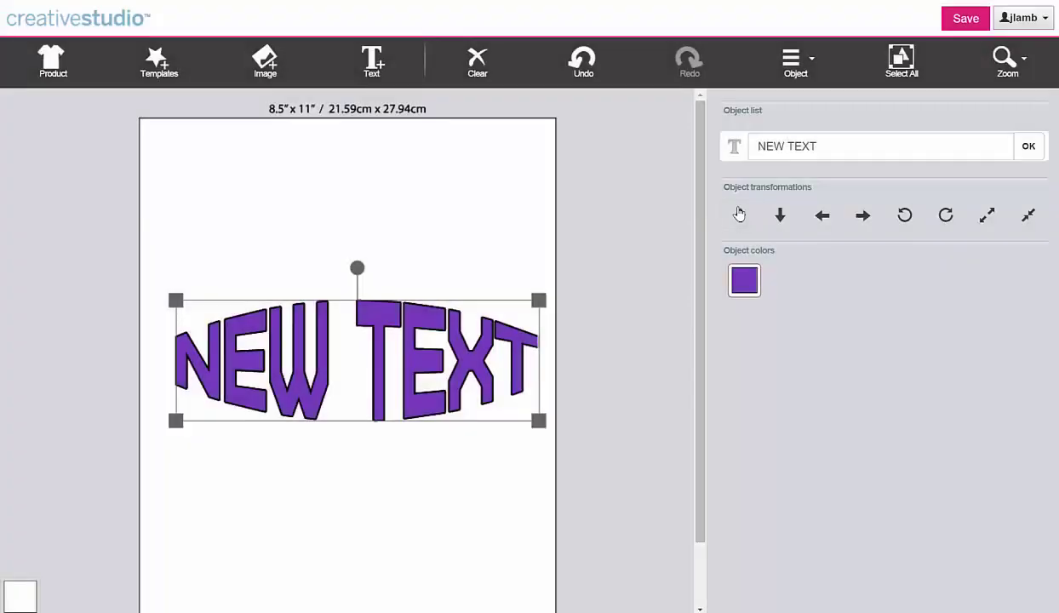
Step: Reduce the DoubleBridge envelope size so the text is pinched less sharply
{"action": "left_click", "coordinate": [794, 67]}
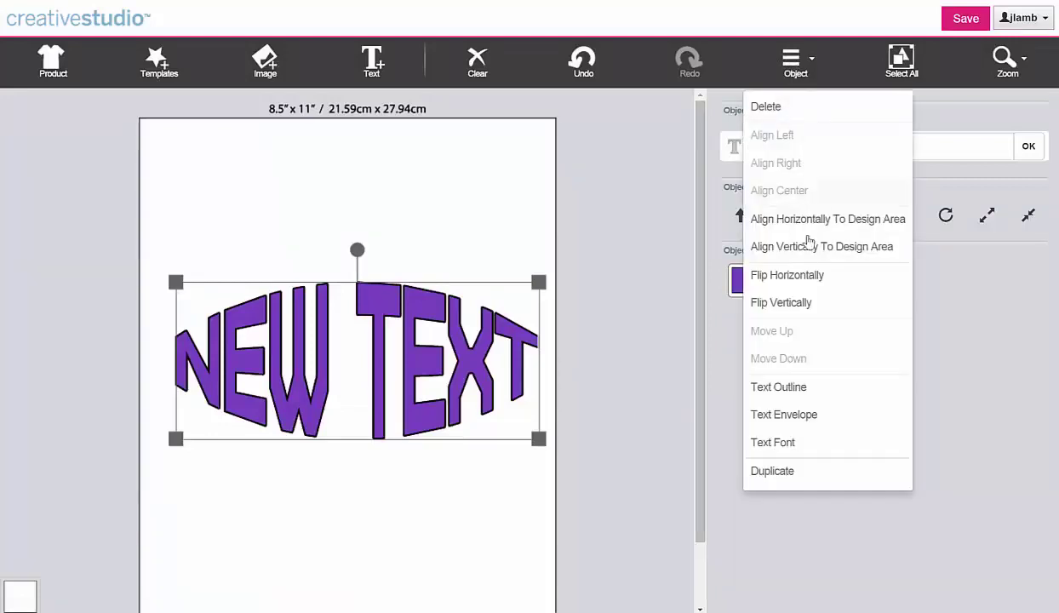
{"action": "left_click", "coordinate": [815, 413]}
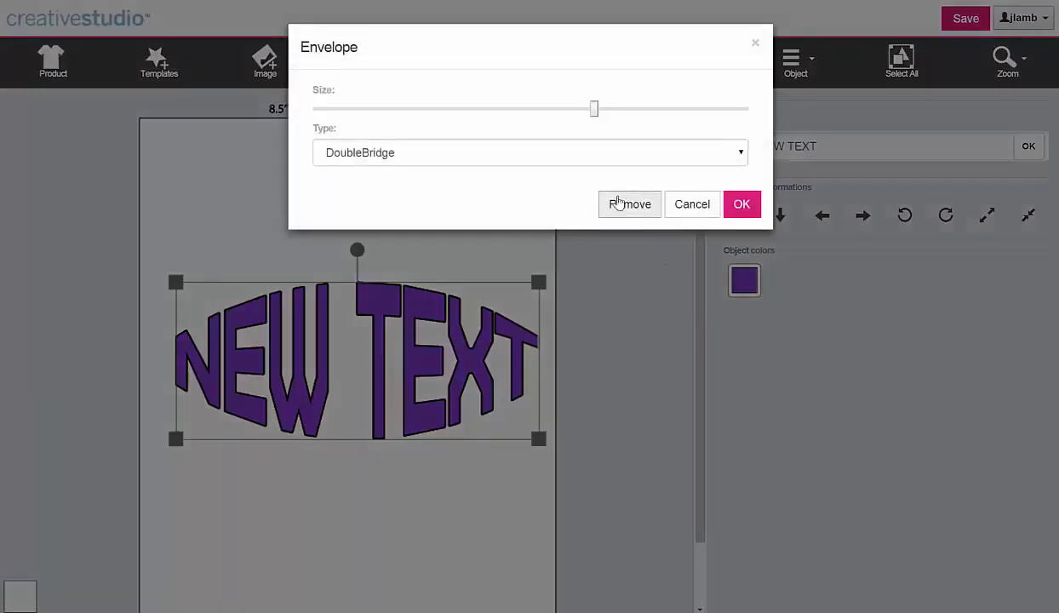
{"action": "left_click_drag", "start_coordinate": [560, 120], "coordinate": [520, 123]}
{"action": "left_click", "coordinate": [740, 202]}
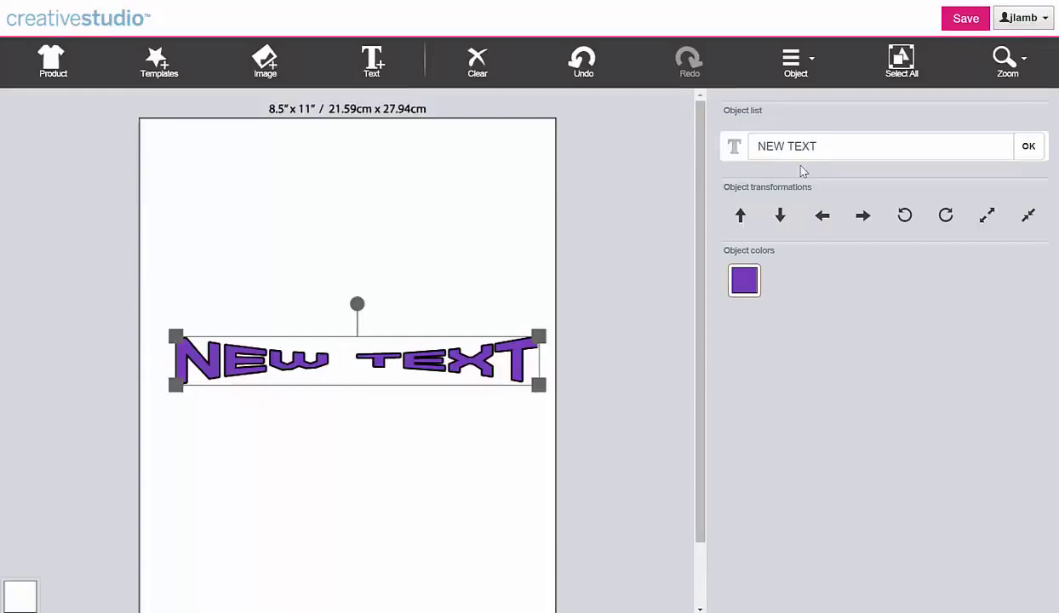
{"action": "left_click", "coordinate": [793, 68]}
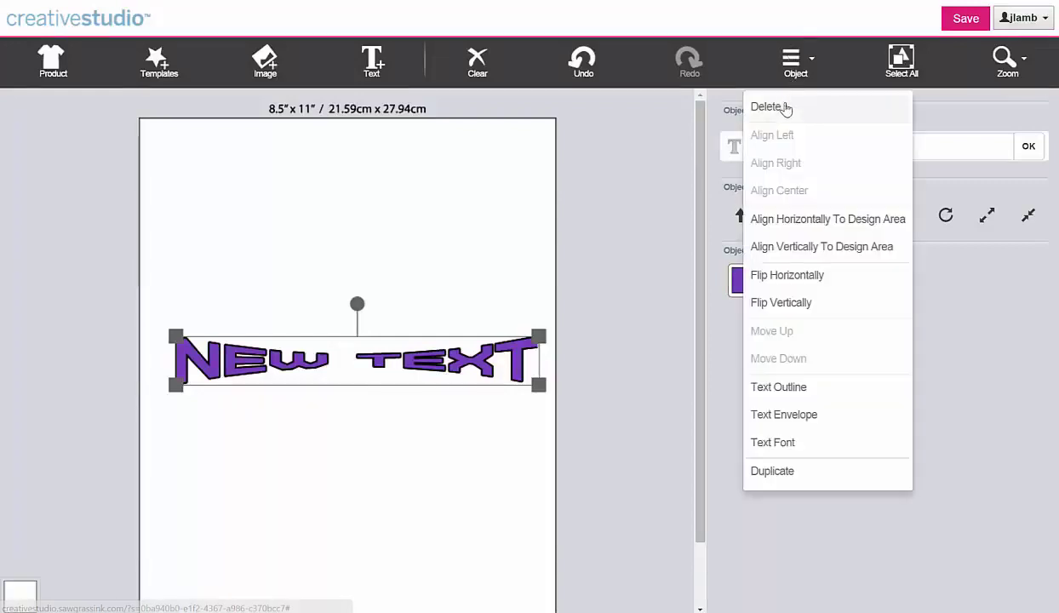